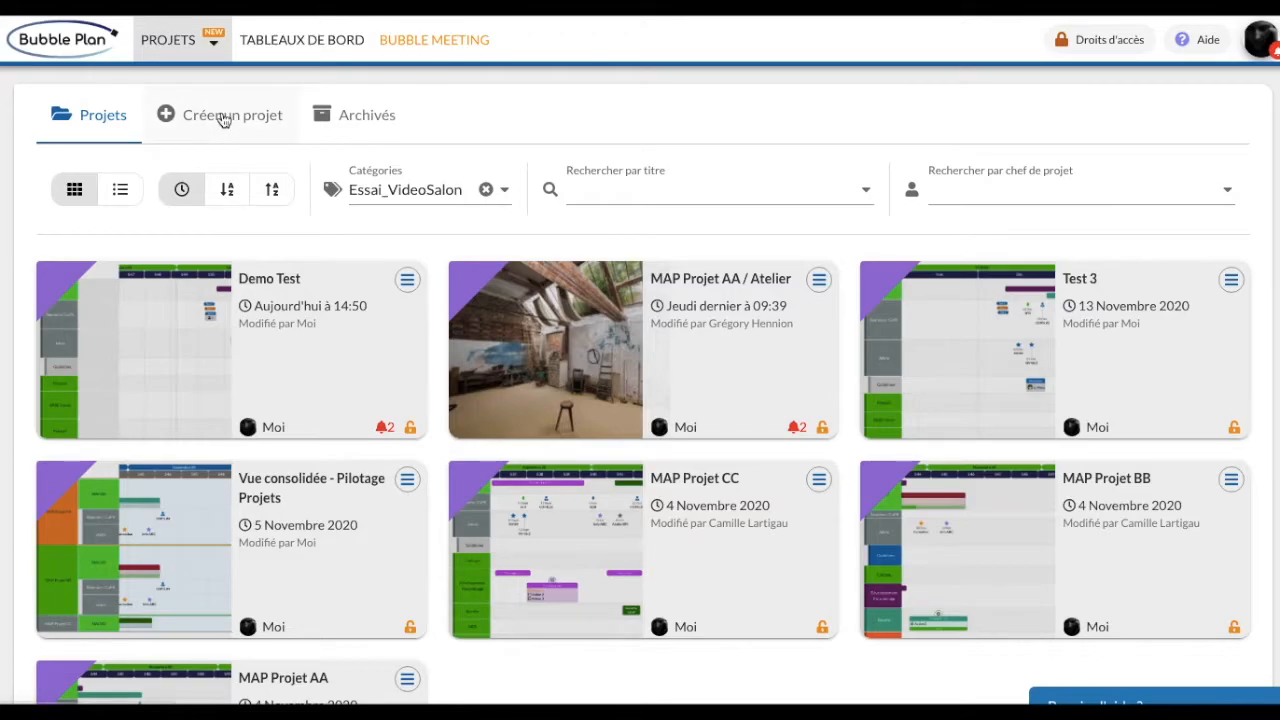
Start a new project and expand its advanced options.
left_click(222, 116)
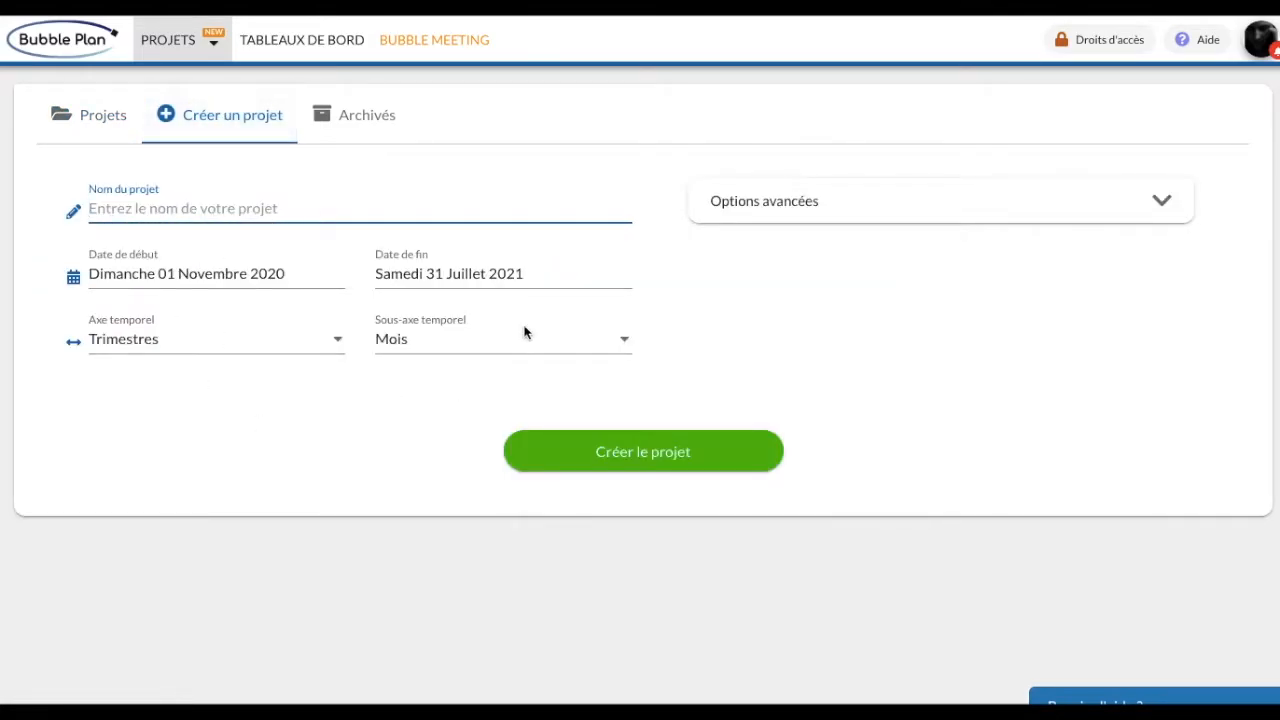
left_click(1040, 209)
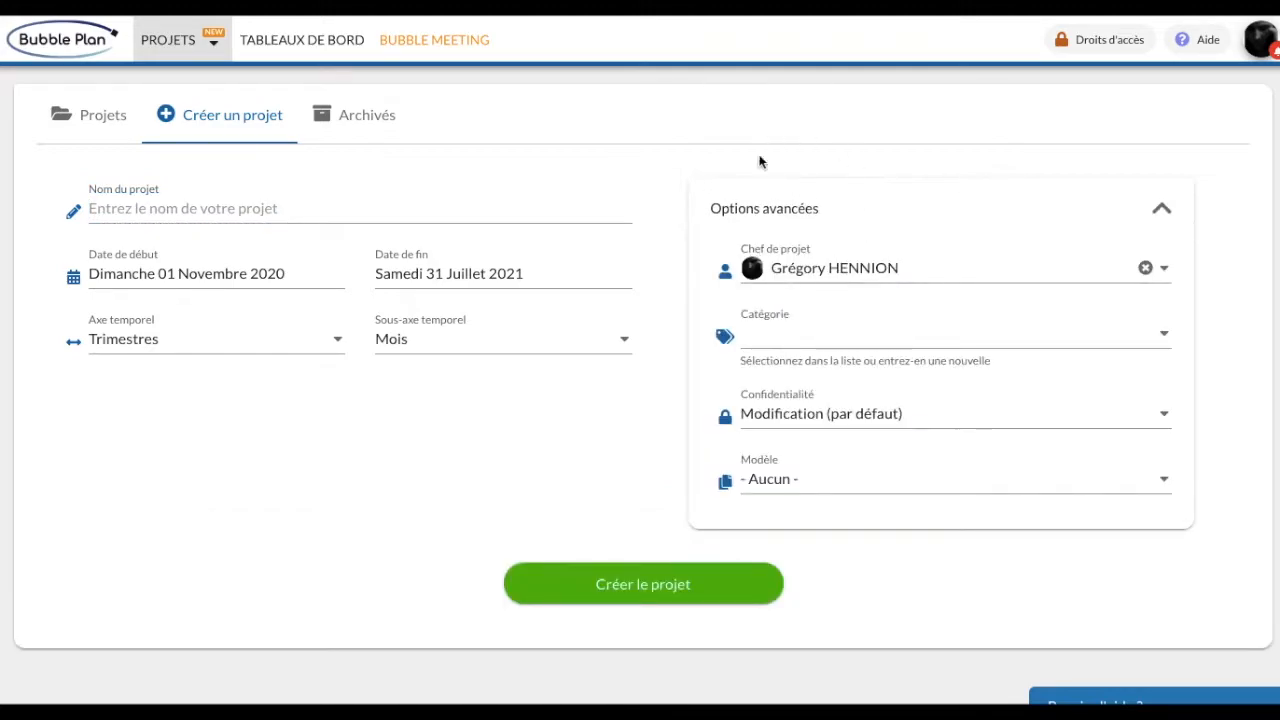
Base the new project on an existing project and browse the projects available as a template.
left_click(808, 490)
left_click(840, 500)
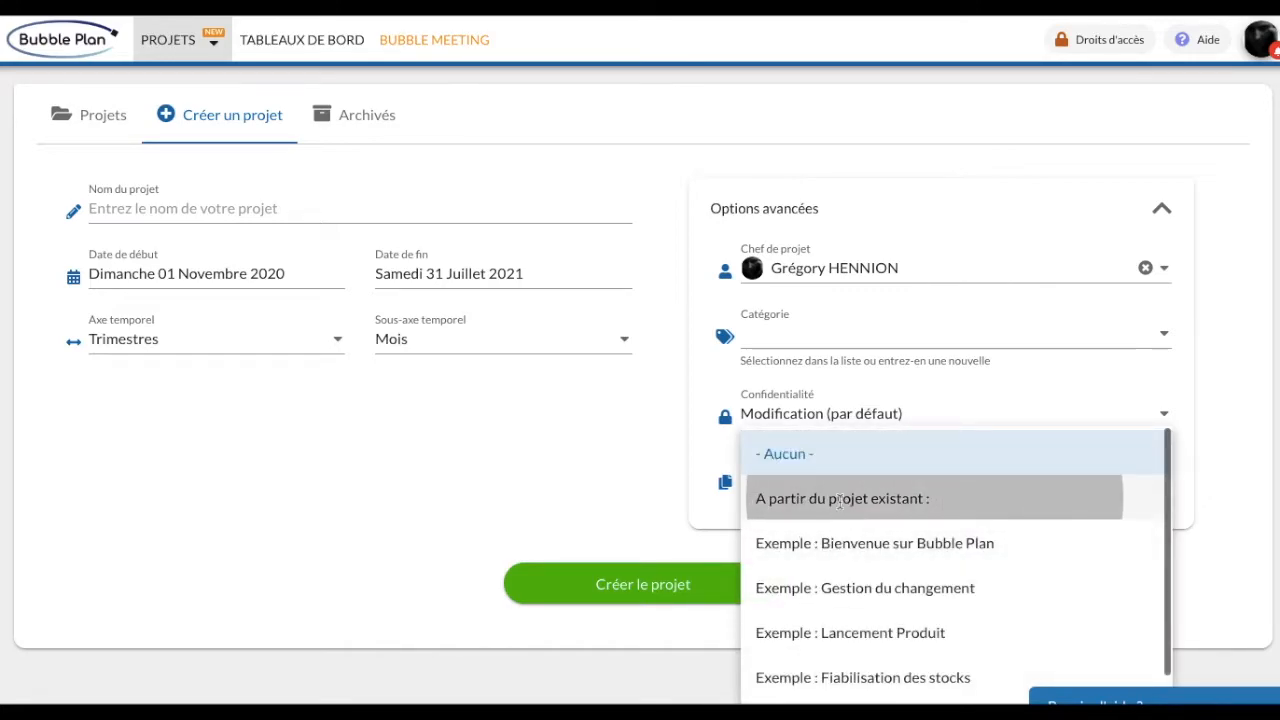
left_click(830, 531)
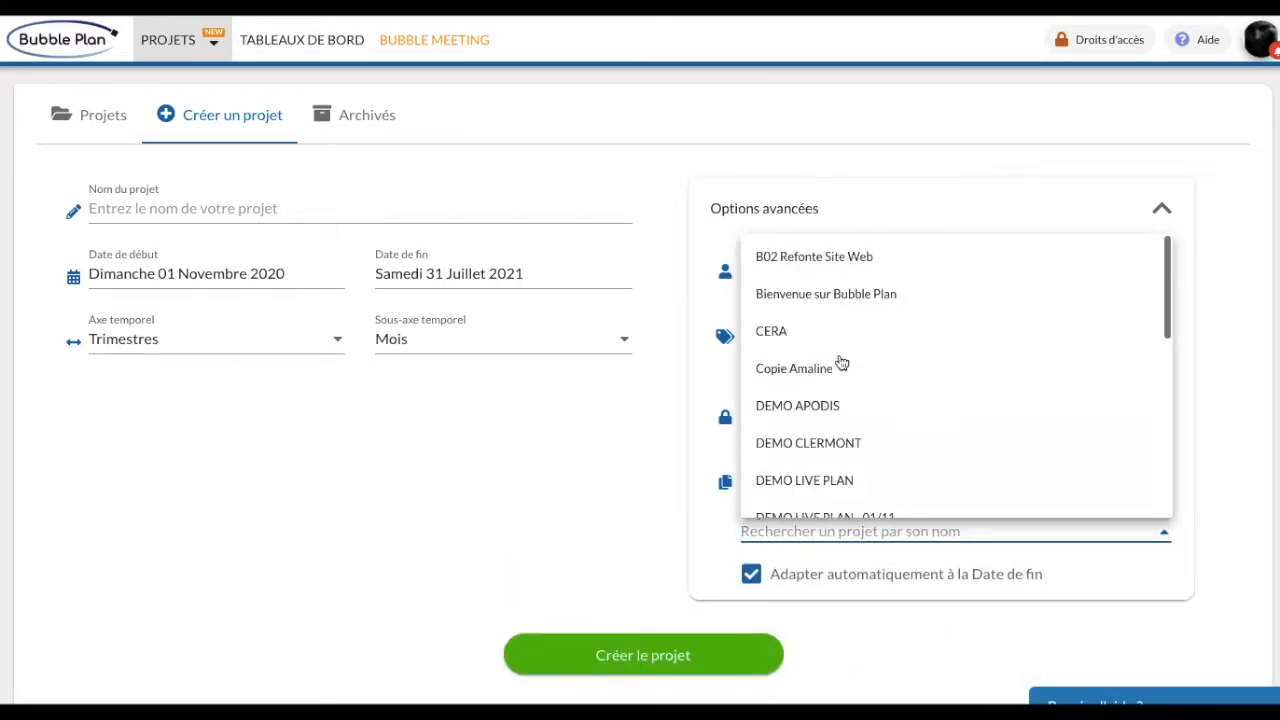
scroll(829, 309, "down", 3)
scroll(828, 311, "down", 1)
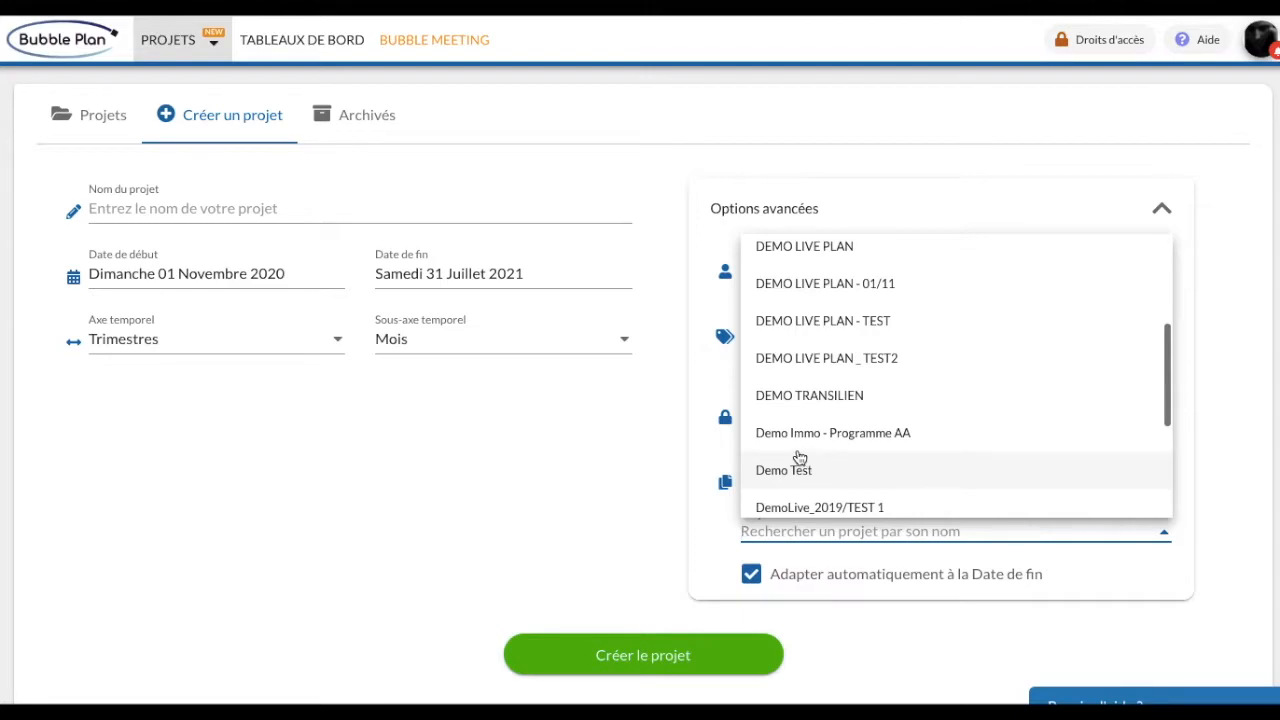
left_click(576, 406)
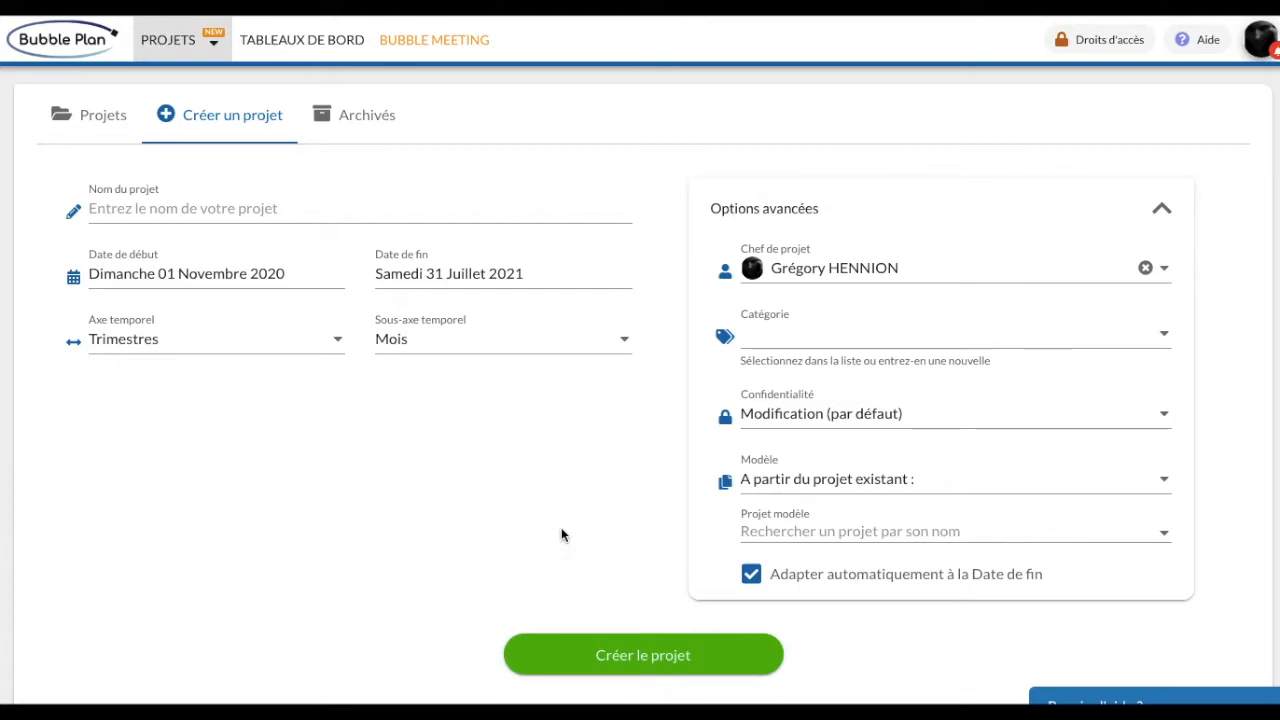
Name the new project "Test test".
left_click(277, 207)
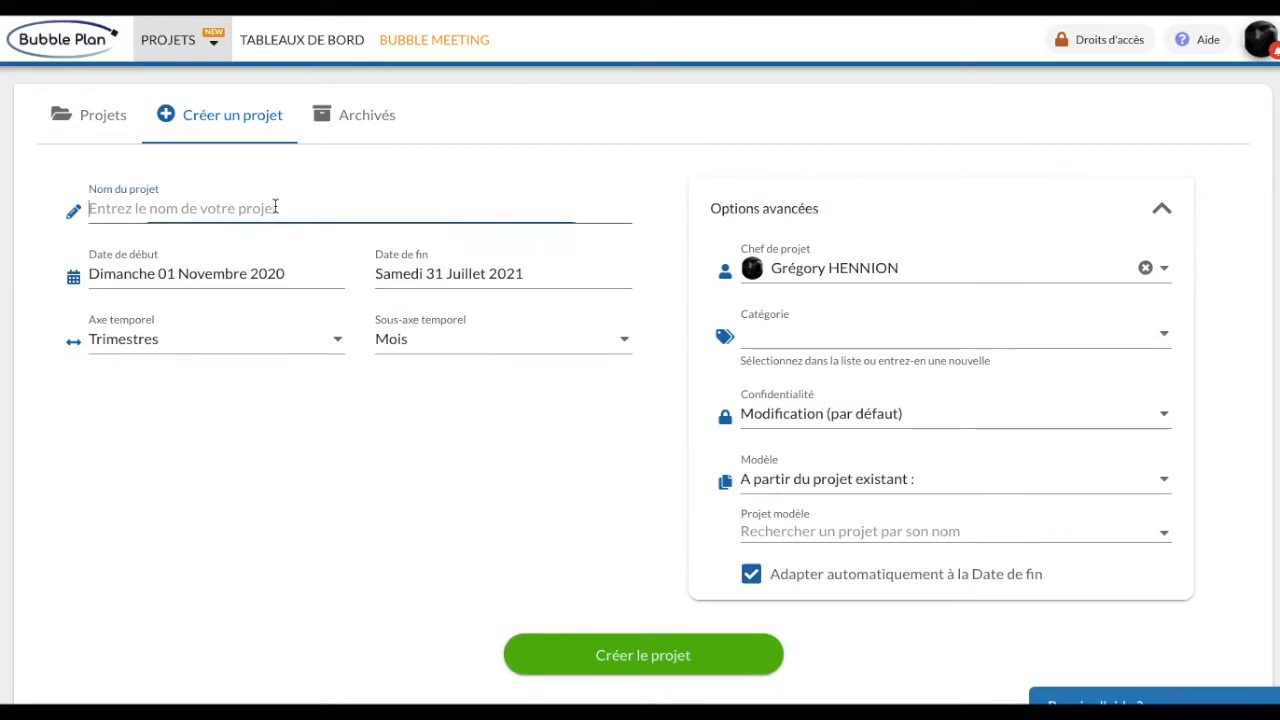
type("Test")
left_click(377, 247)
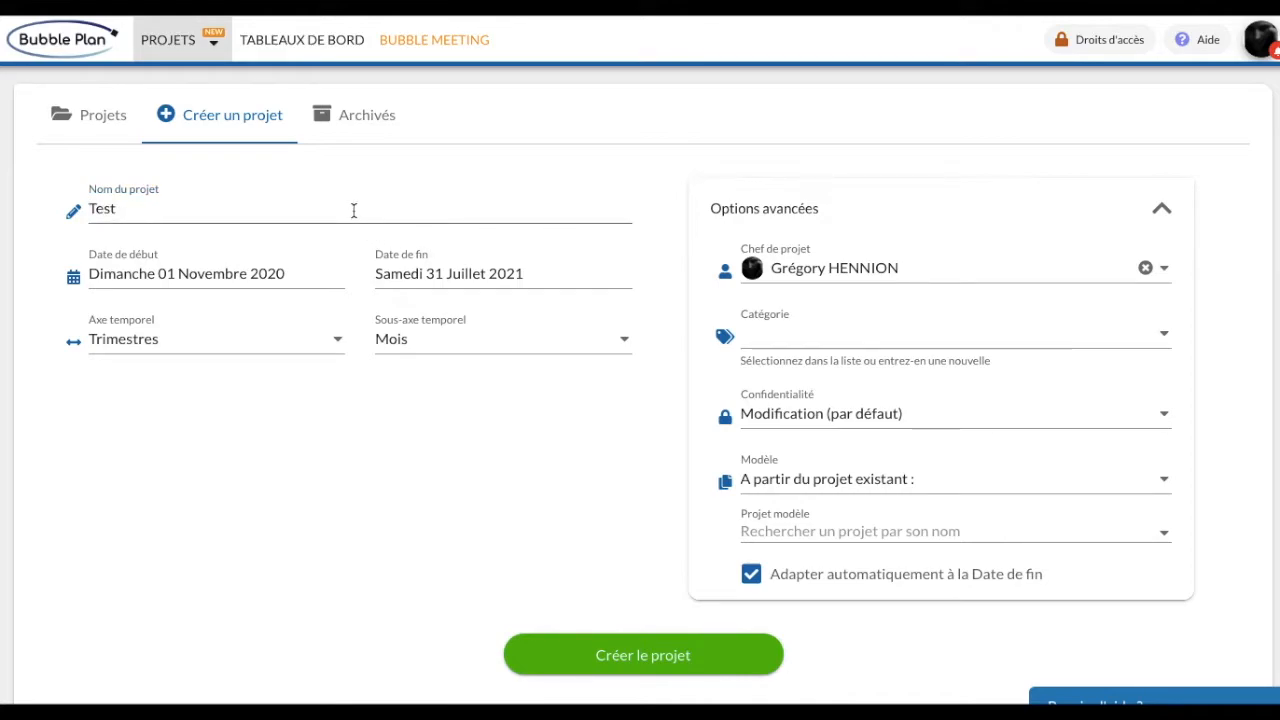
left_click(353, 210)
type("test")
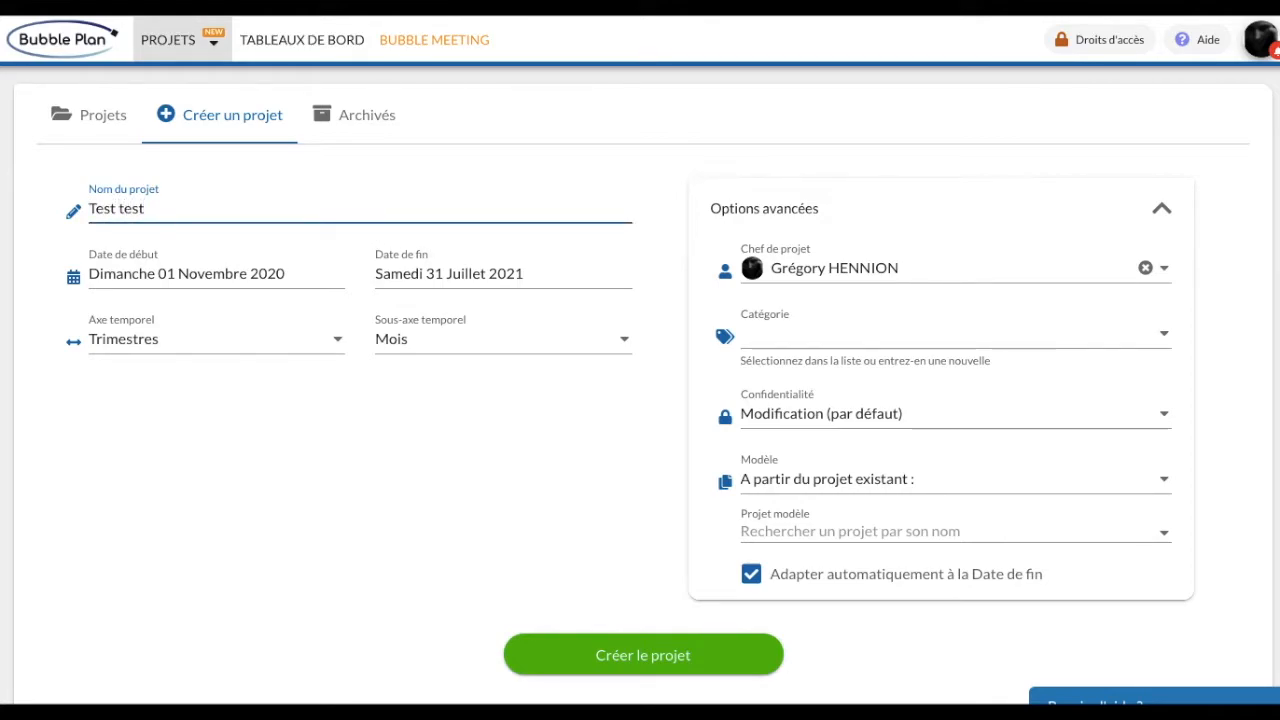
Create the project with its model set to Aucun, and delete its default "Nouvelle ligne" row.
left_click(874, 492)
left_click(807, 458)
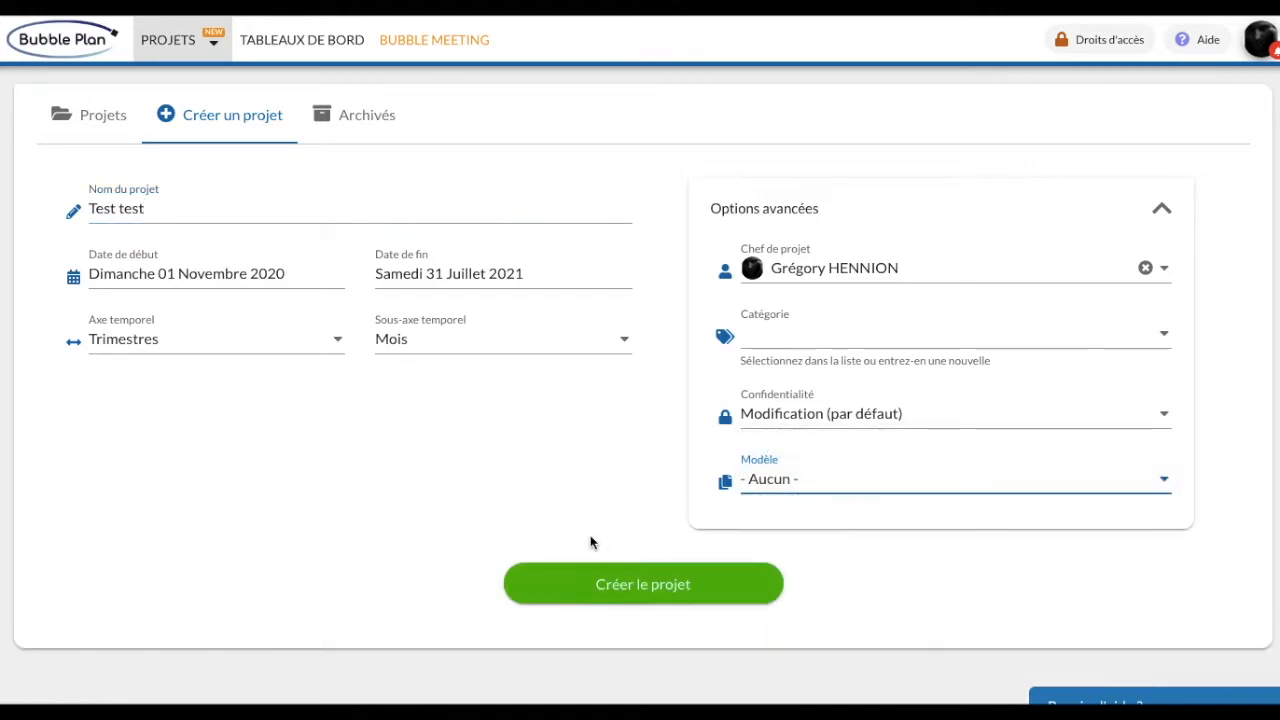
left_click(633, 584)
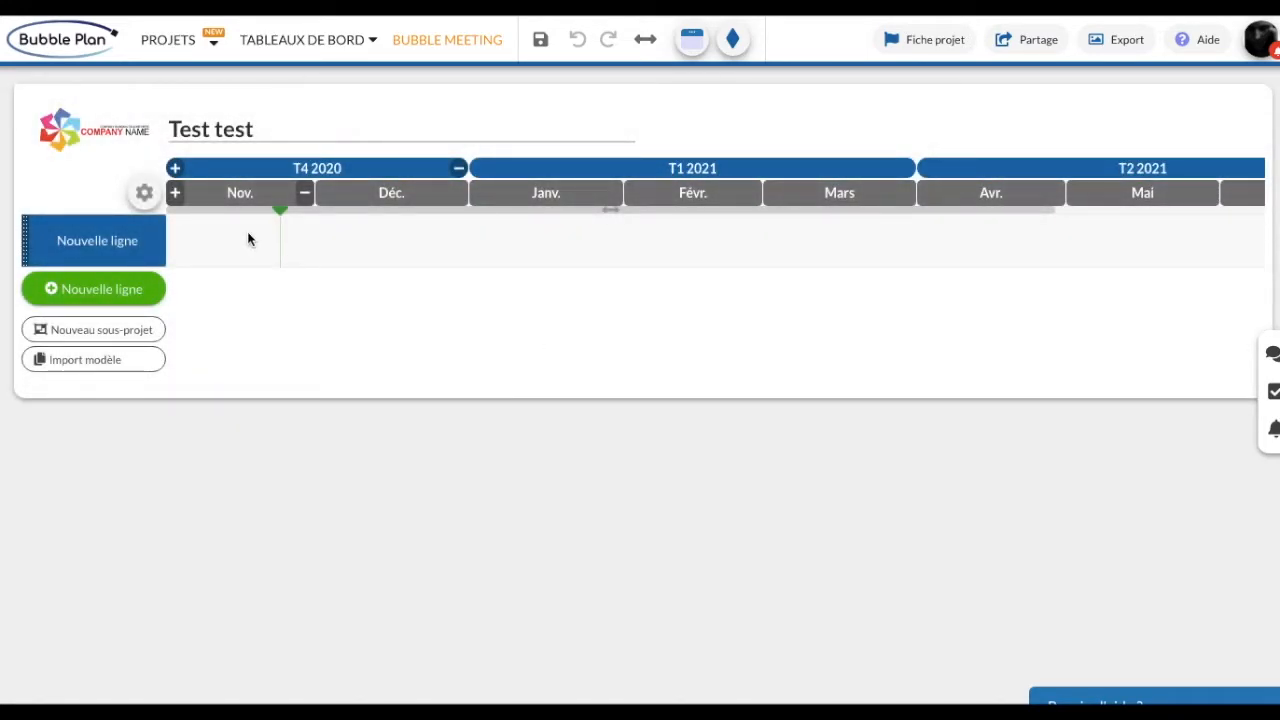
left_click(153, 230)
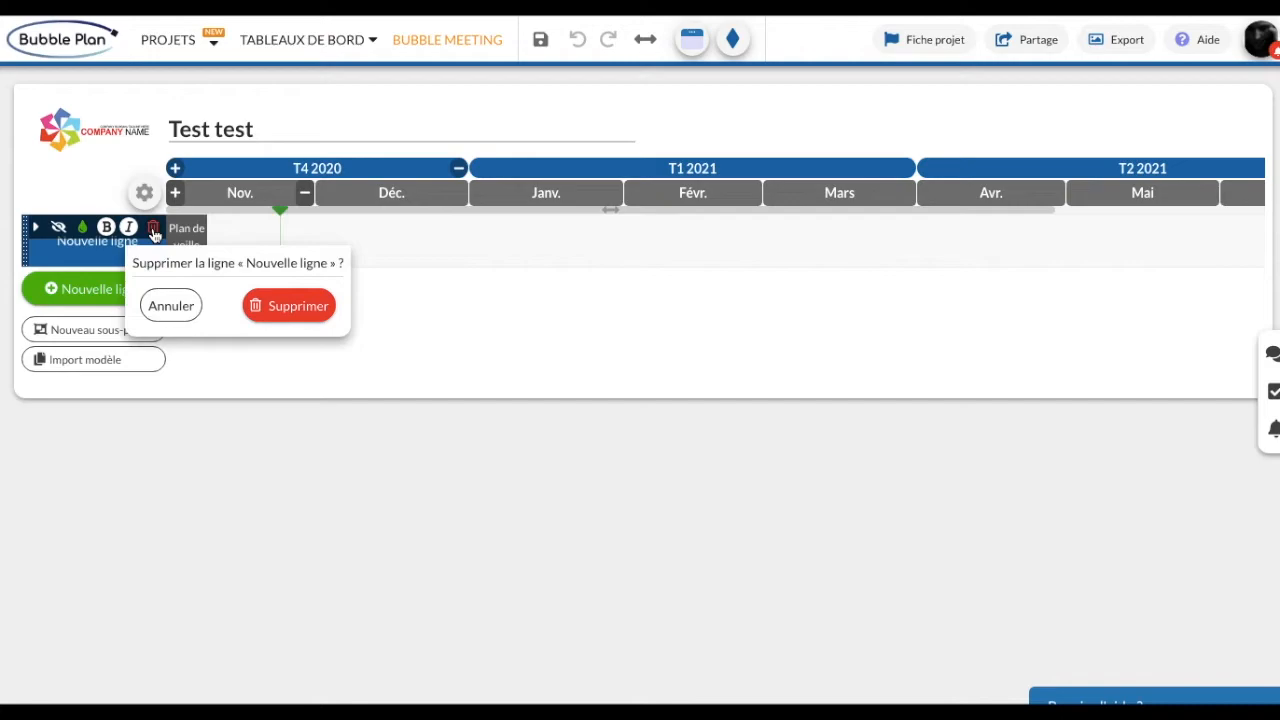
left_click(291, 310)
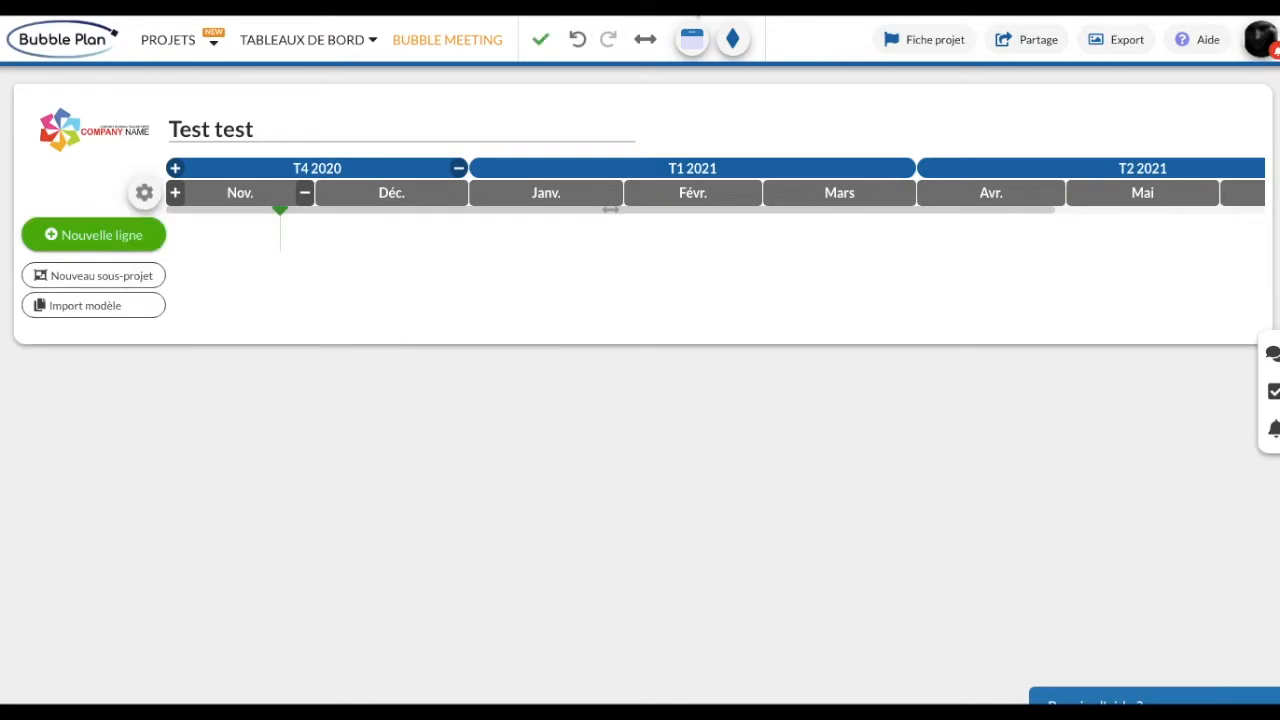
Start a template import and choose DEMO LIVE PLAN _ TEST2 as the source project.
left_click(86, 316)
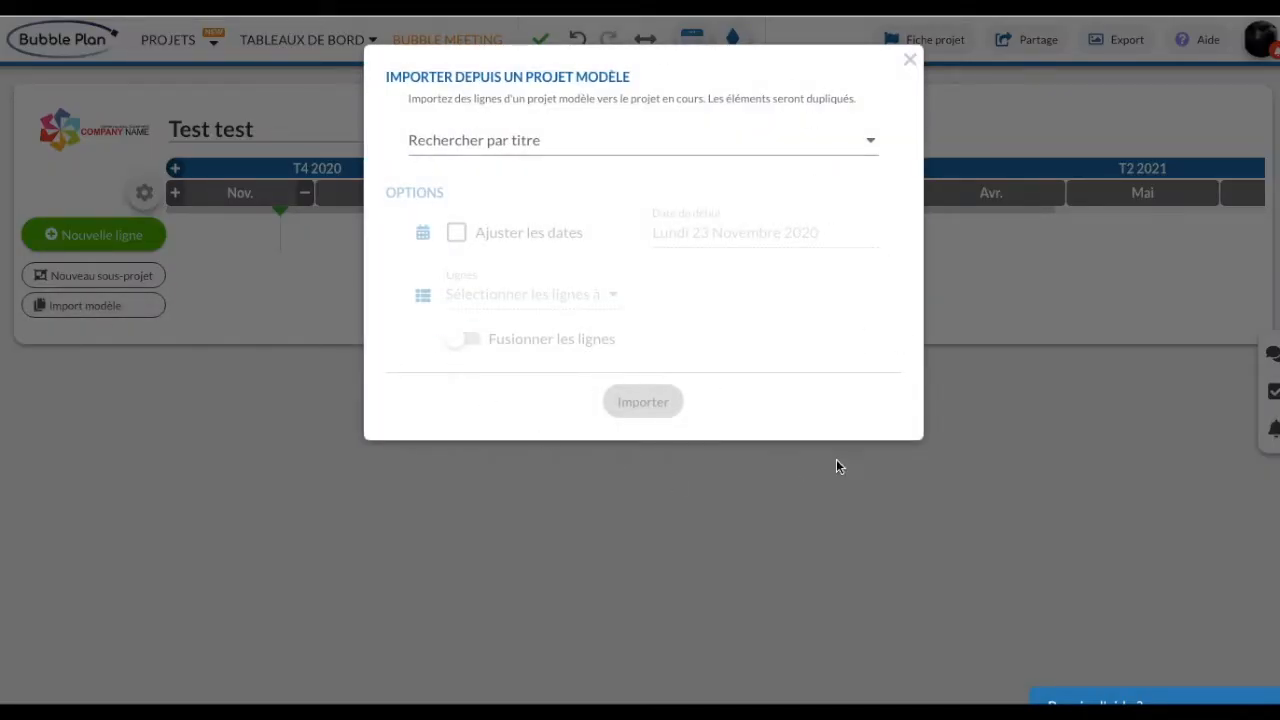
left_click(857, 142)
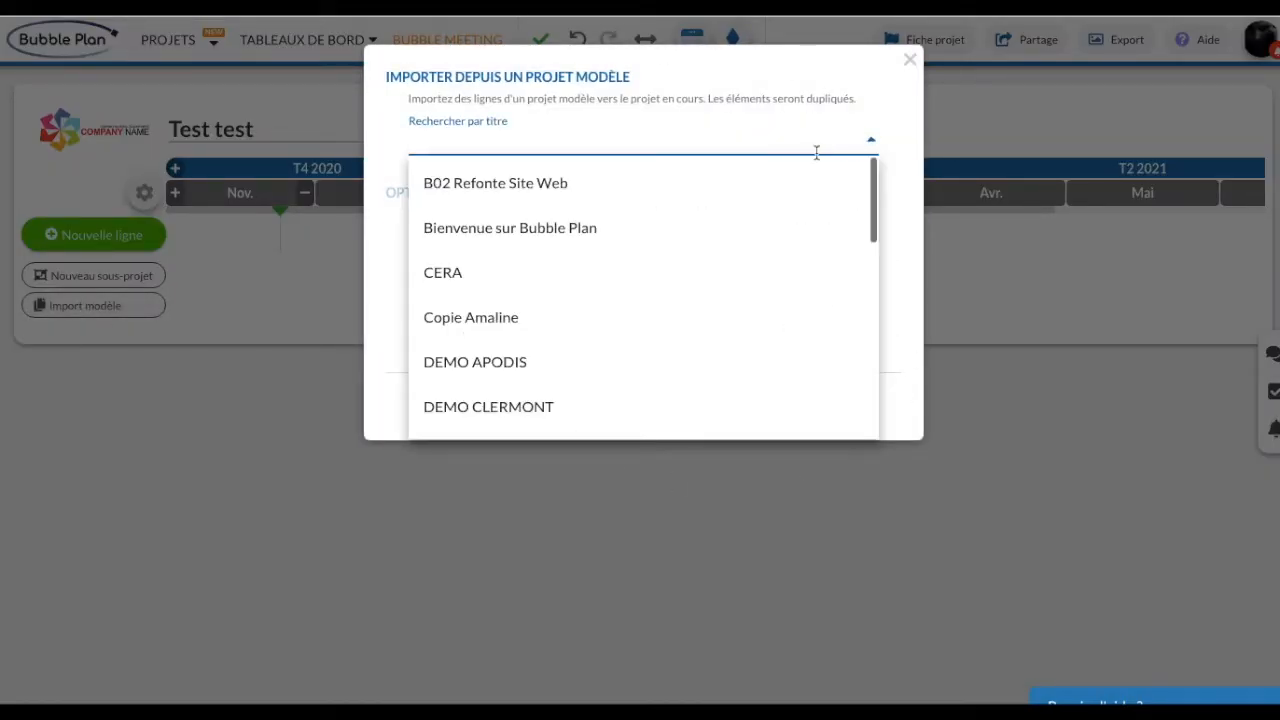
scroll(491, 249, "down", 3)
scroll(493, 247, "down", 1)
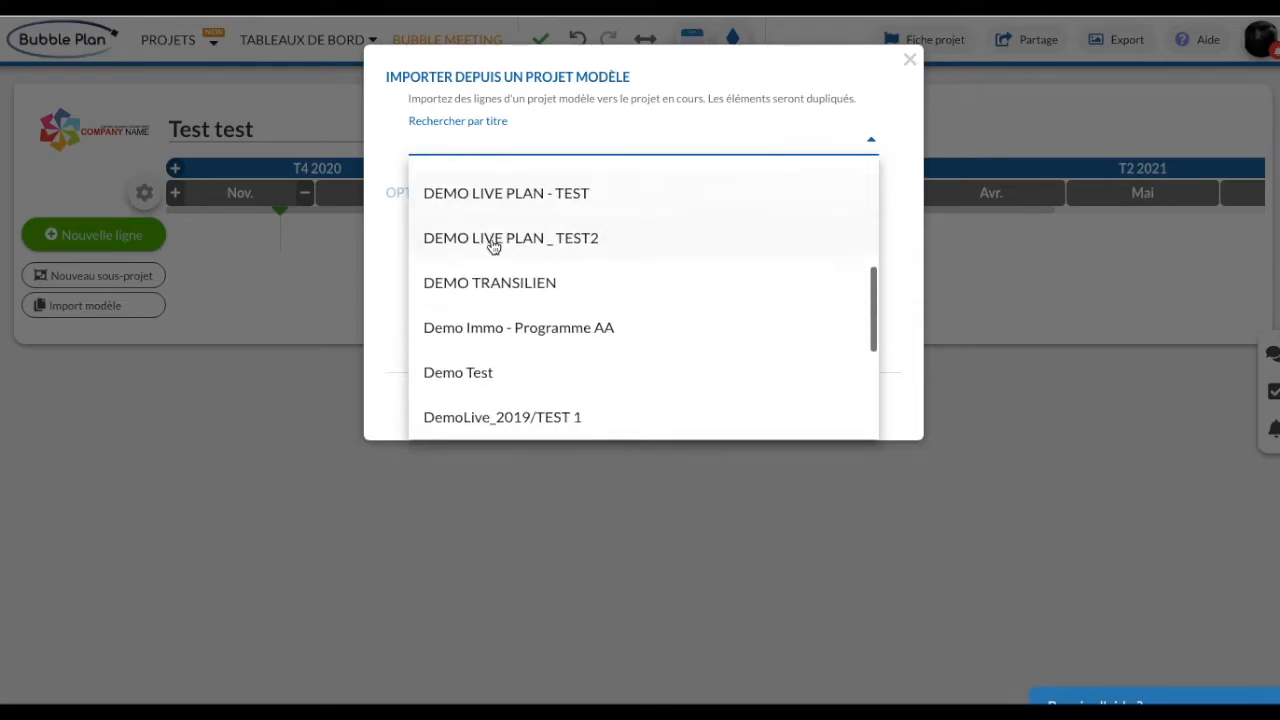
scroll(491, 249, "down", 3)
scroll(491, 249, "up", 3)
left_click(503, 249)
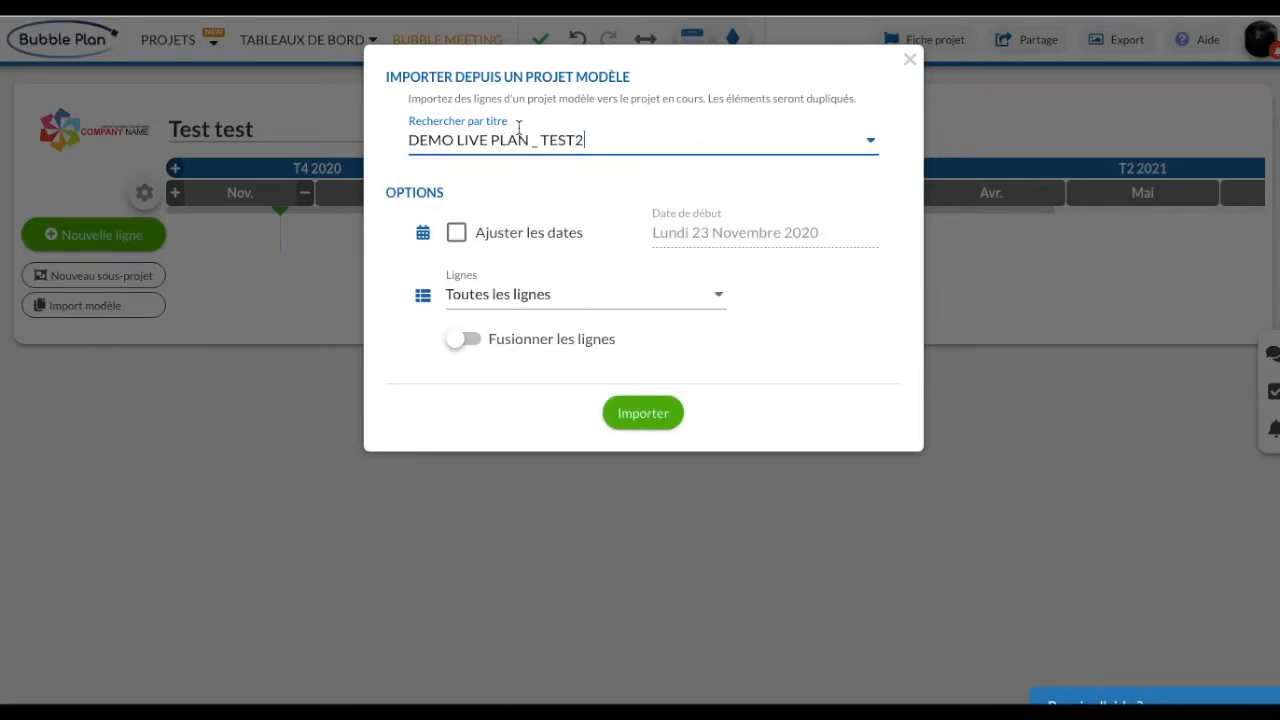
Exclude the SYNTHESE, MICRO and LIGNE EXEMPLE rows from the selection and import the remaining template rows.
left_click(553, 307)
scroll(540, 385, "down", 1)
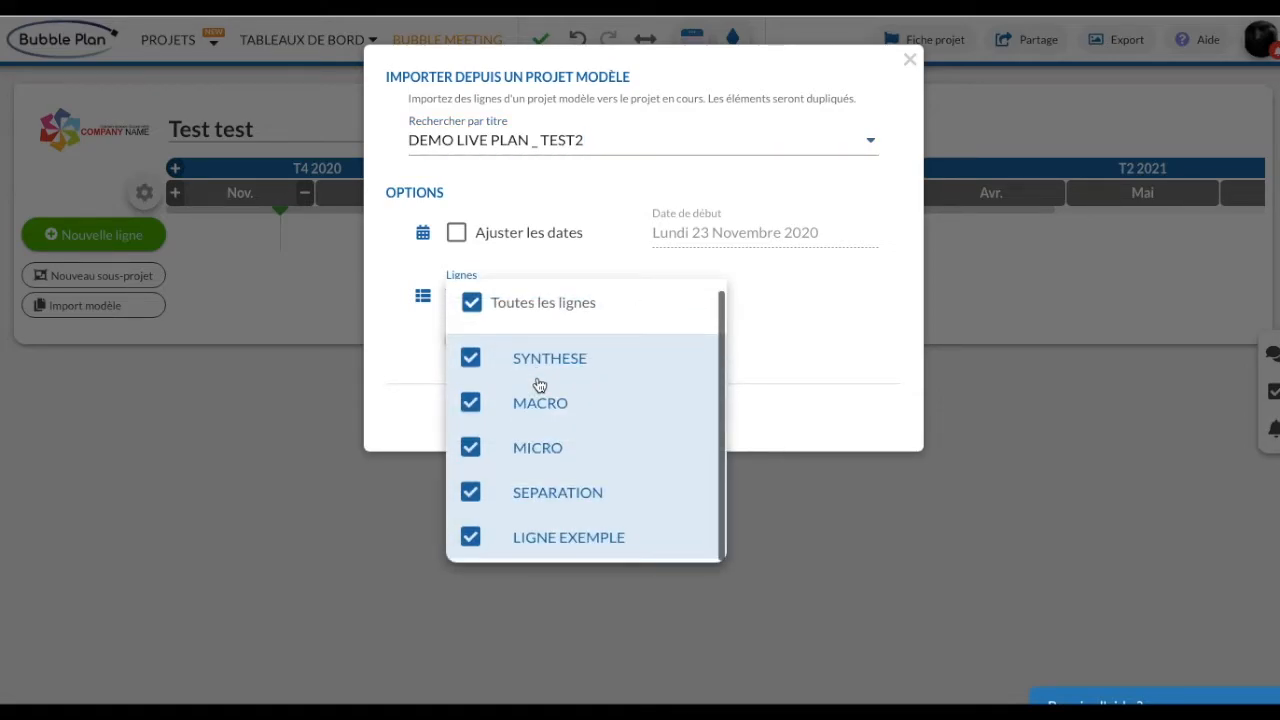
left_click(471, 360)
left_click(474, 447)
left_click(471, 535)
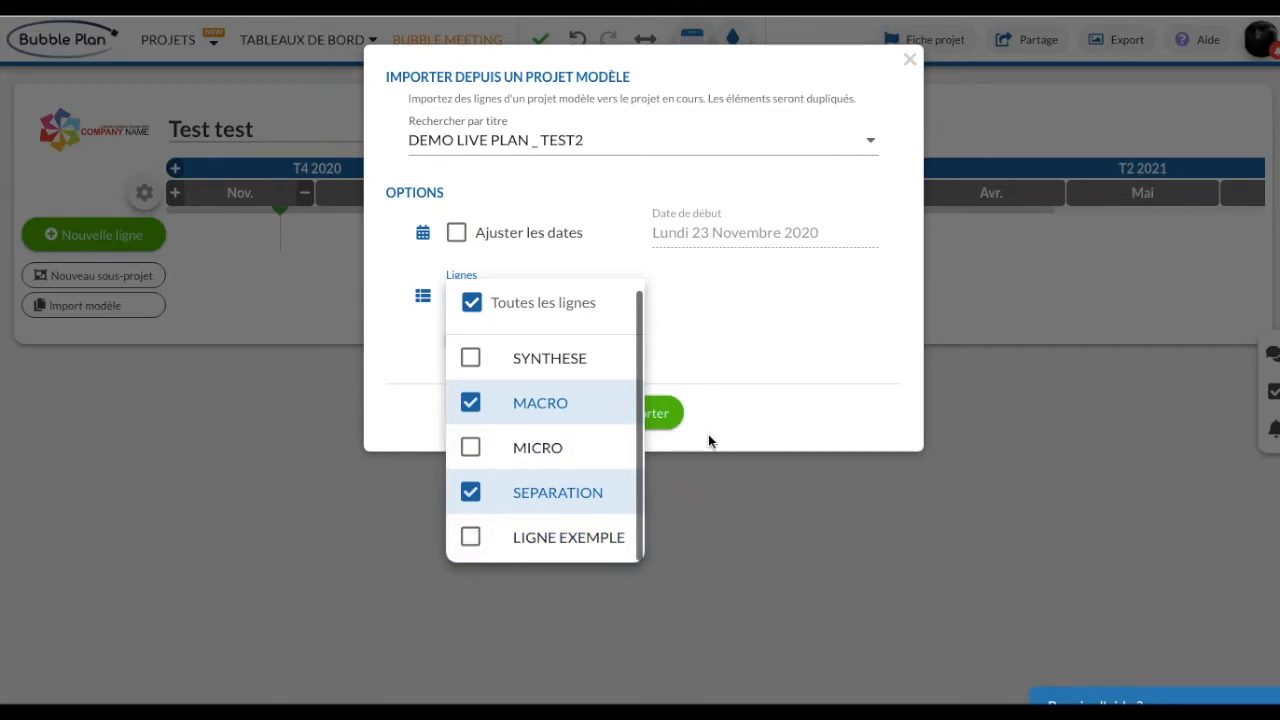
left_click(665, 416)
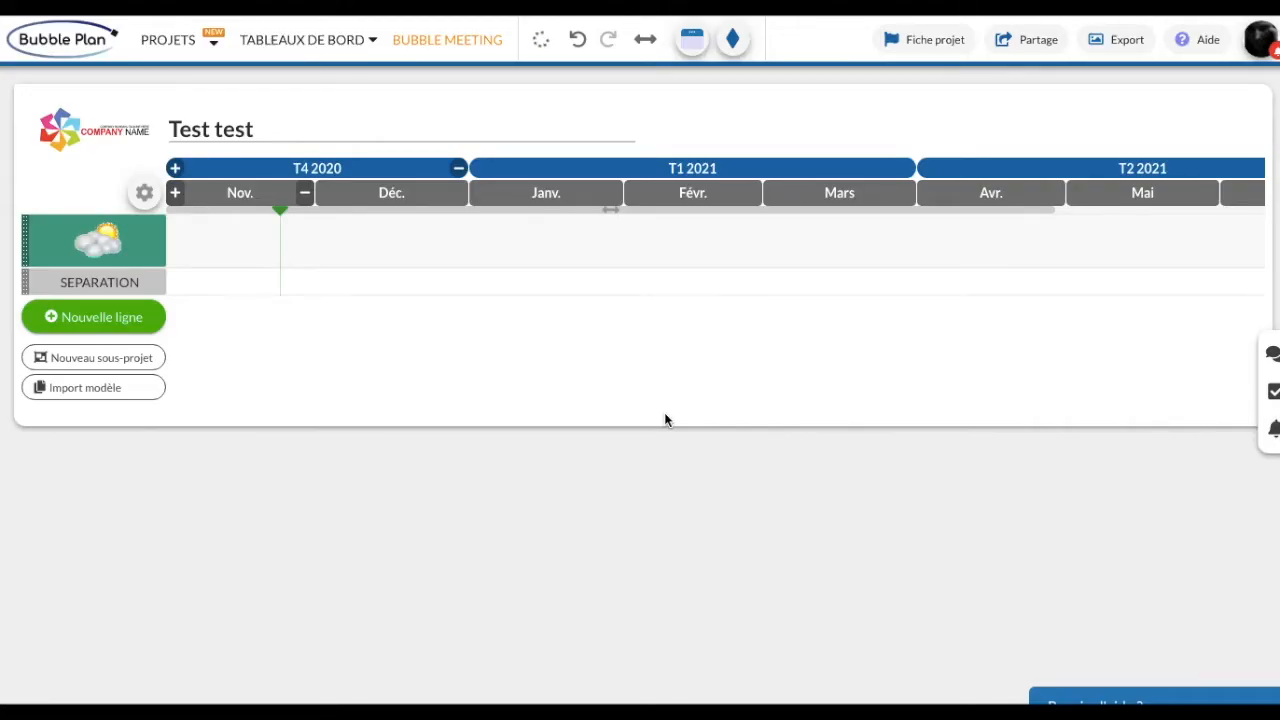
mouse_move(80, 258)
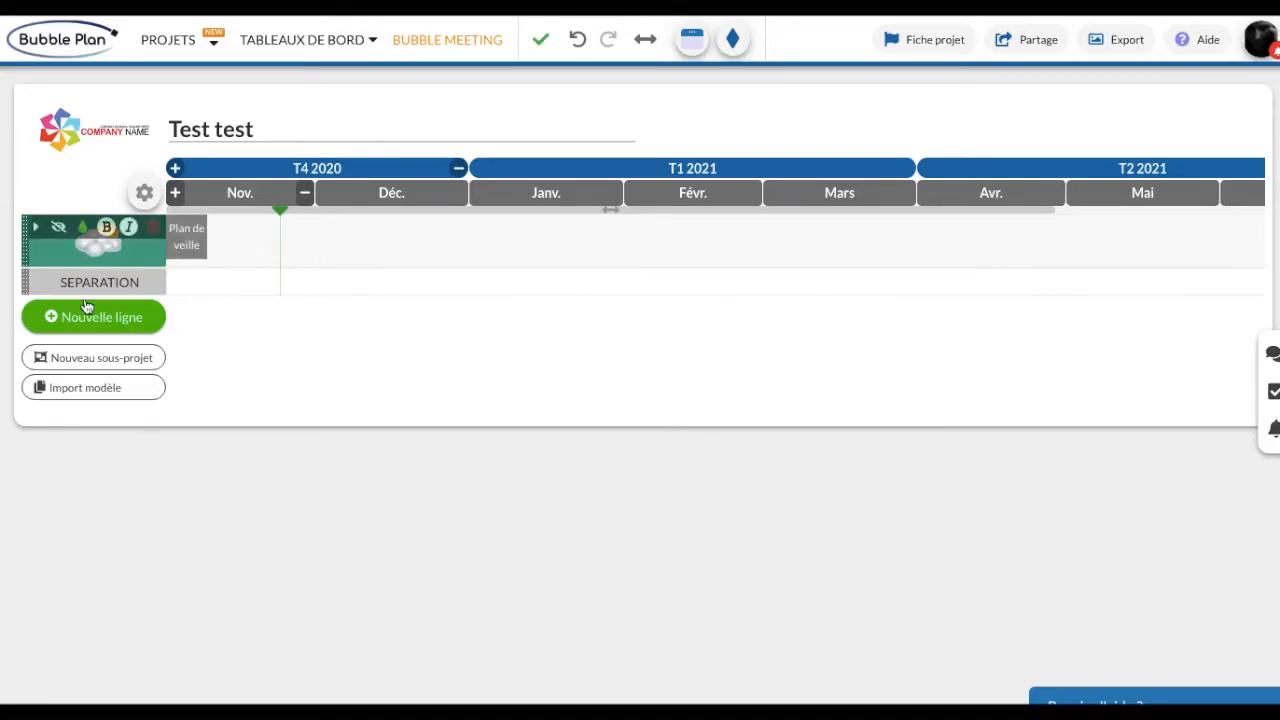
Start another template import and choose DEMO LIVE PLAN - TEST as the source project.
left_click(90, 394)
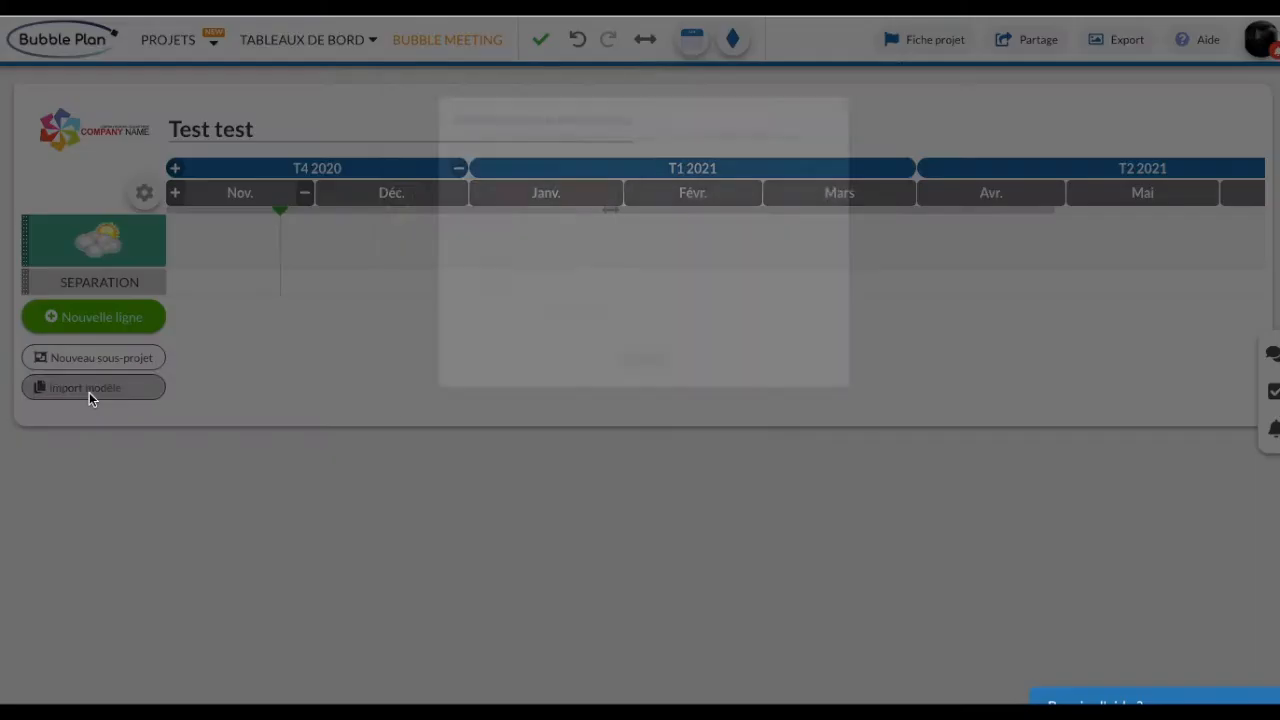
left_click(644, 139)
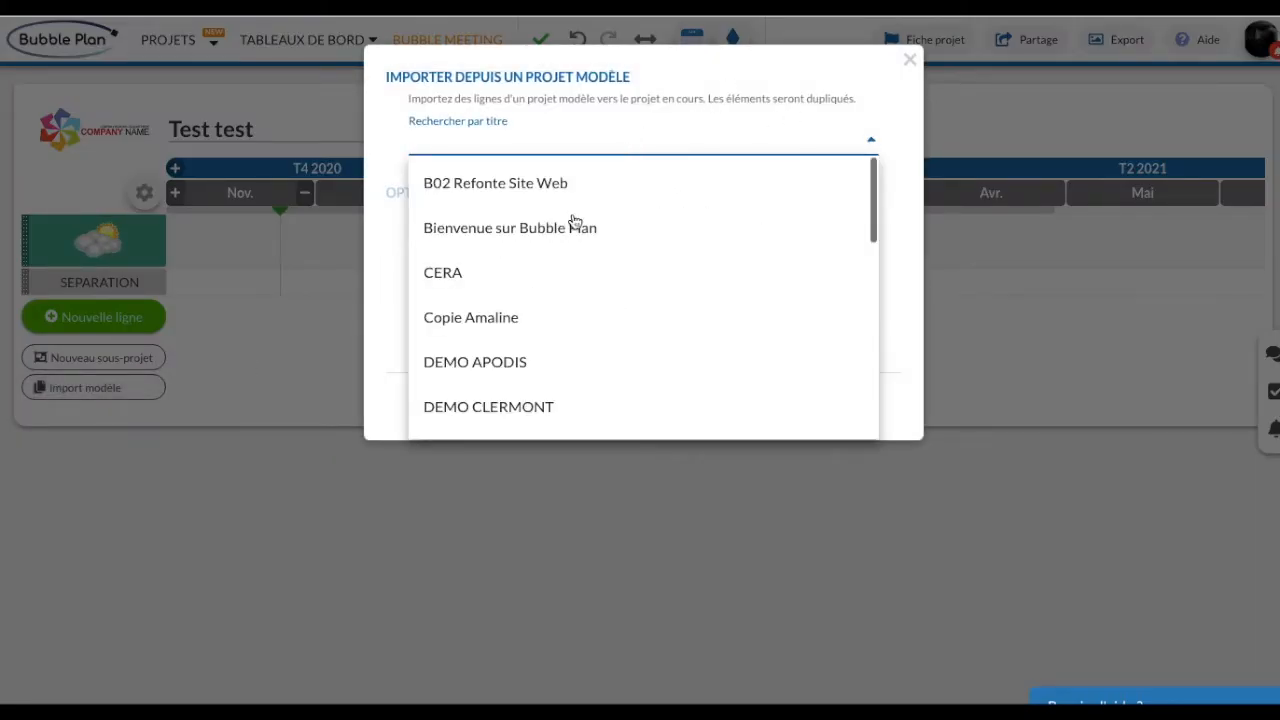
scroll(486, 320, "down", 5)
left_click(508, 250)
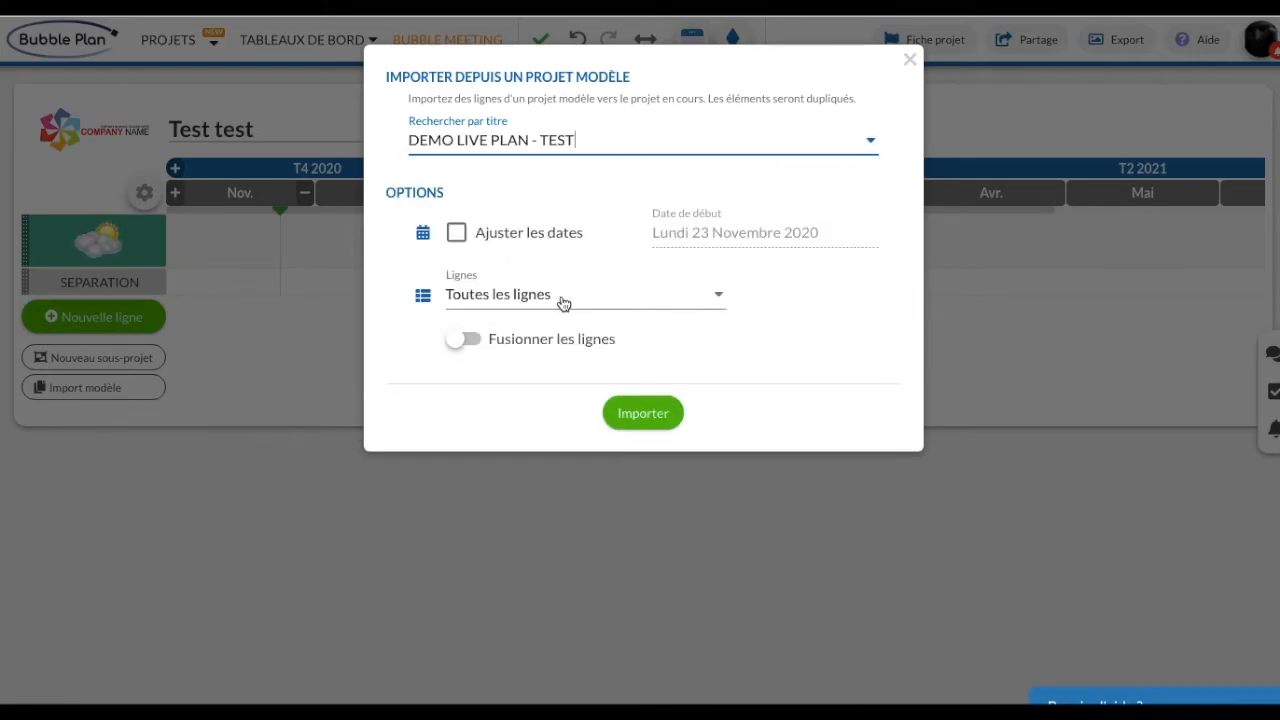
Exclude the PHASE A, LIGNE EXEMPLE and MICRO rows from the selection and import the rest of the template.
left_click(561, 295)
left_click(471, 370)
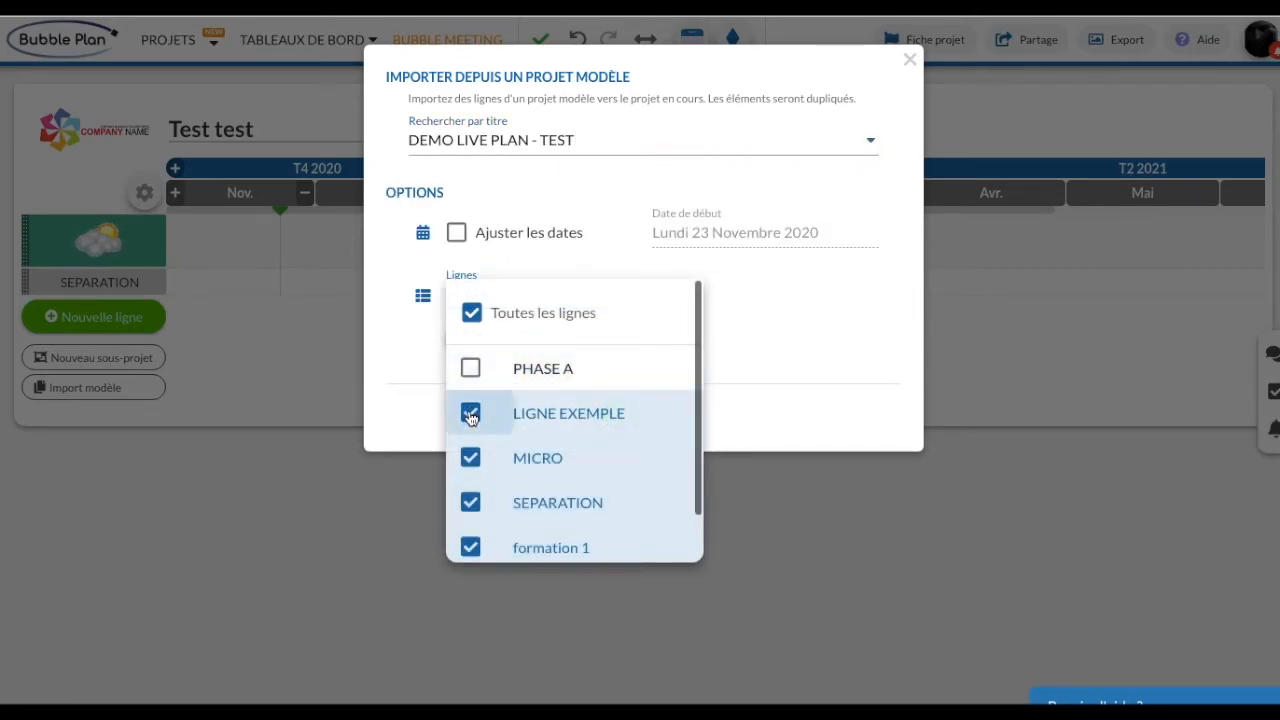
left_click(471, 414)
left_click(471, 459)
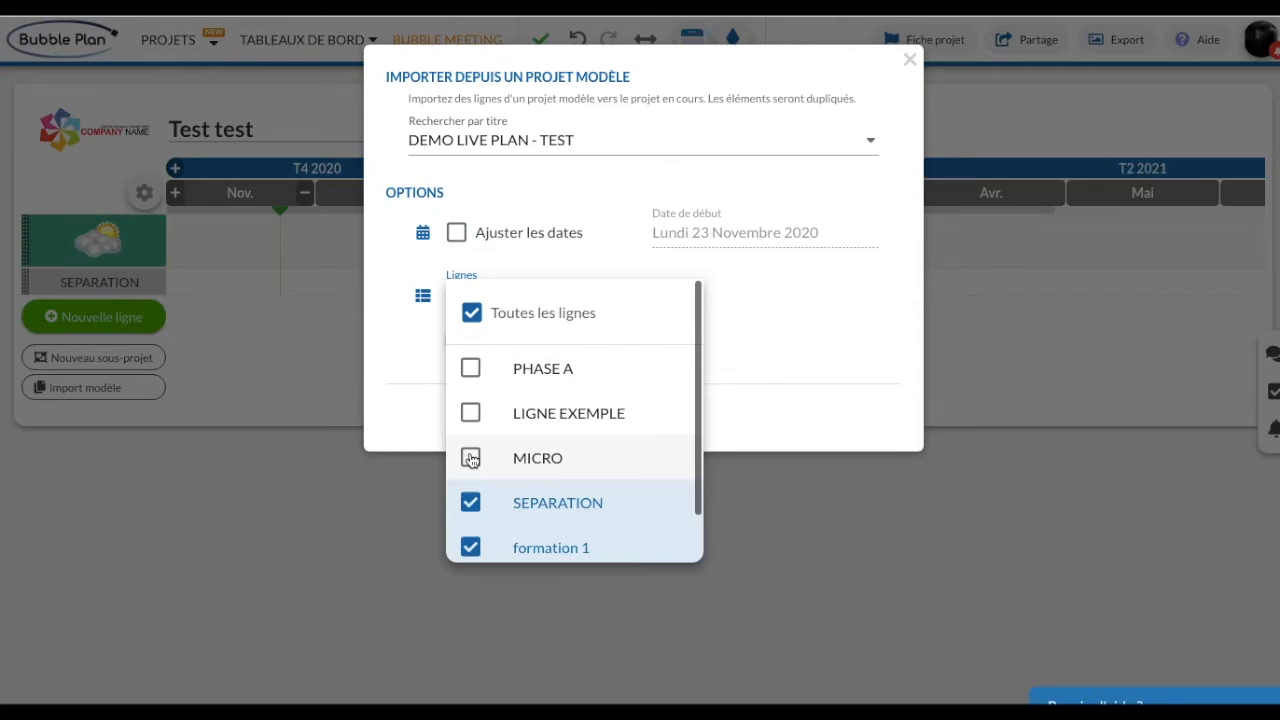
left_click(807, 420)
left_click(642, 412)
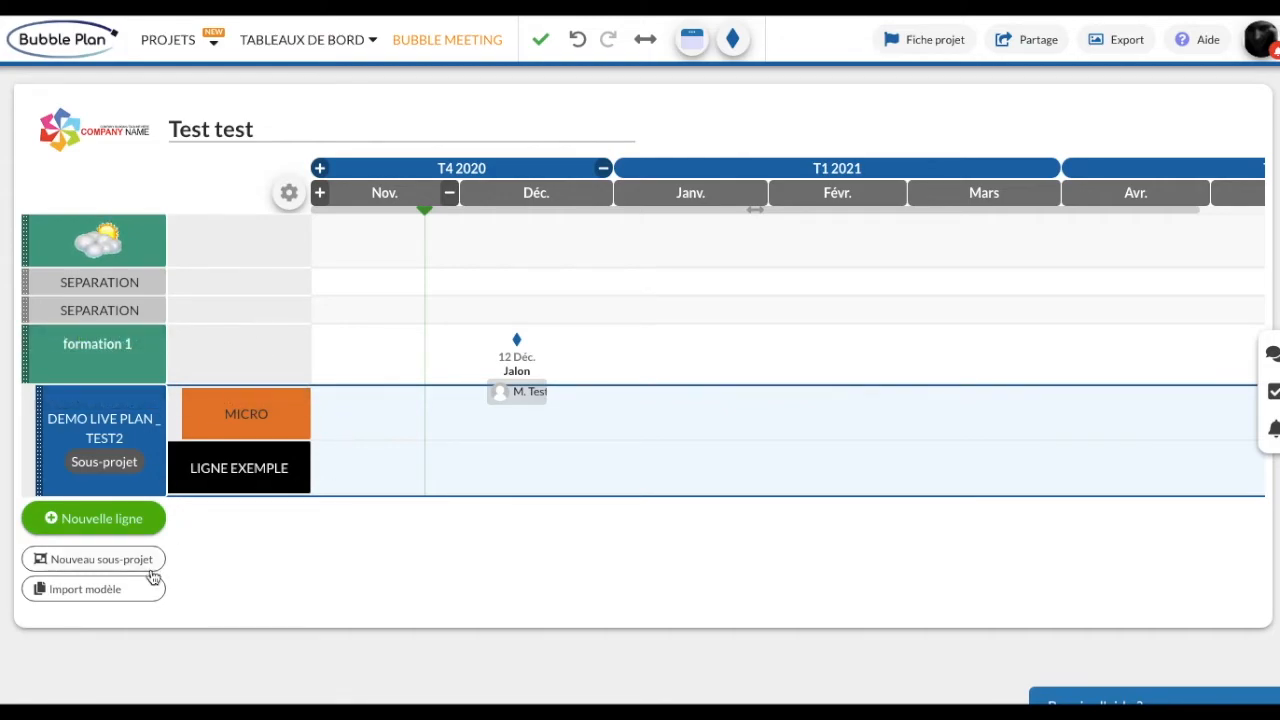
Start a further template import and choose DEMO LIVE PLAN - 01/11 as the source project.
left_click(101, 589)
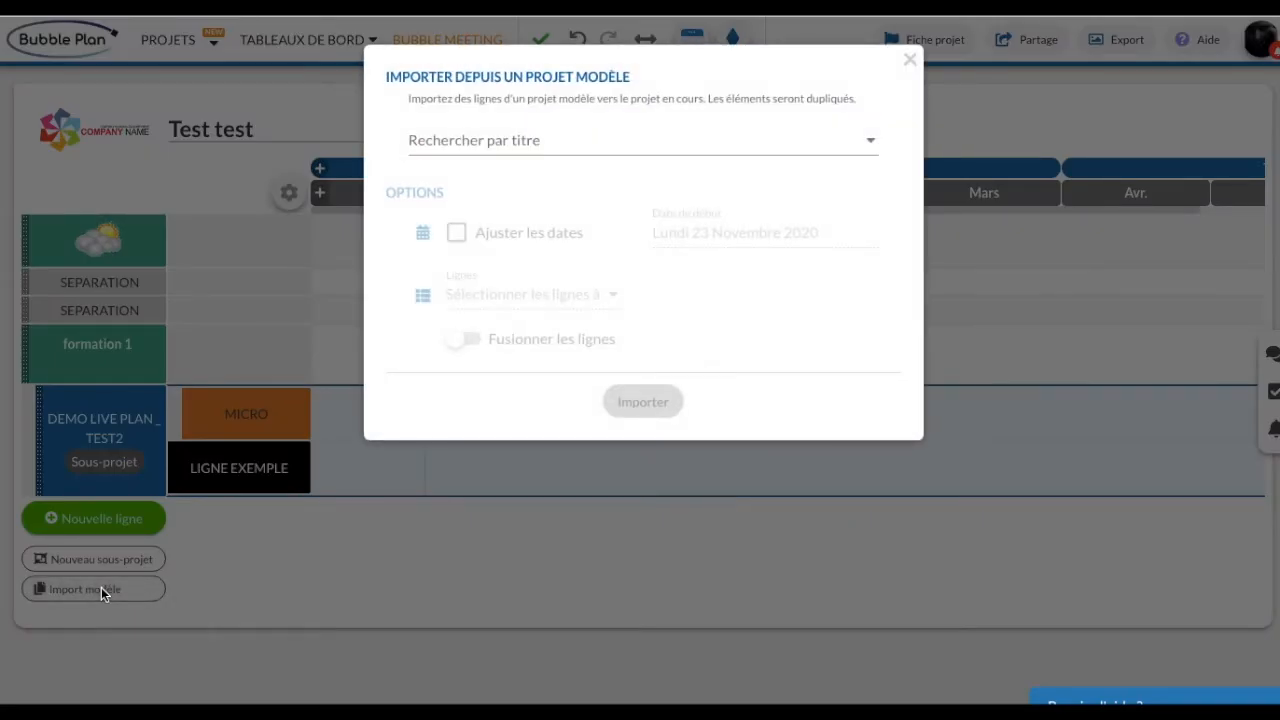
left_click(789, 143)
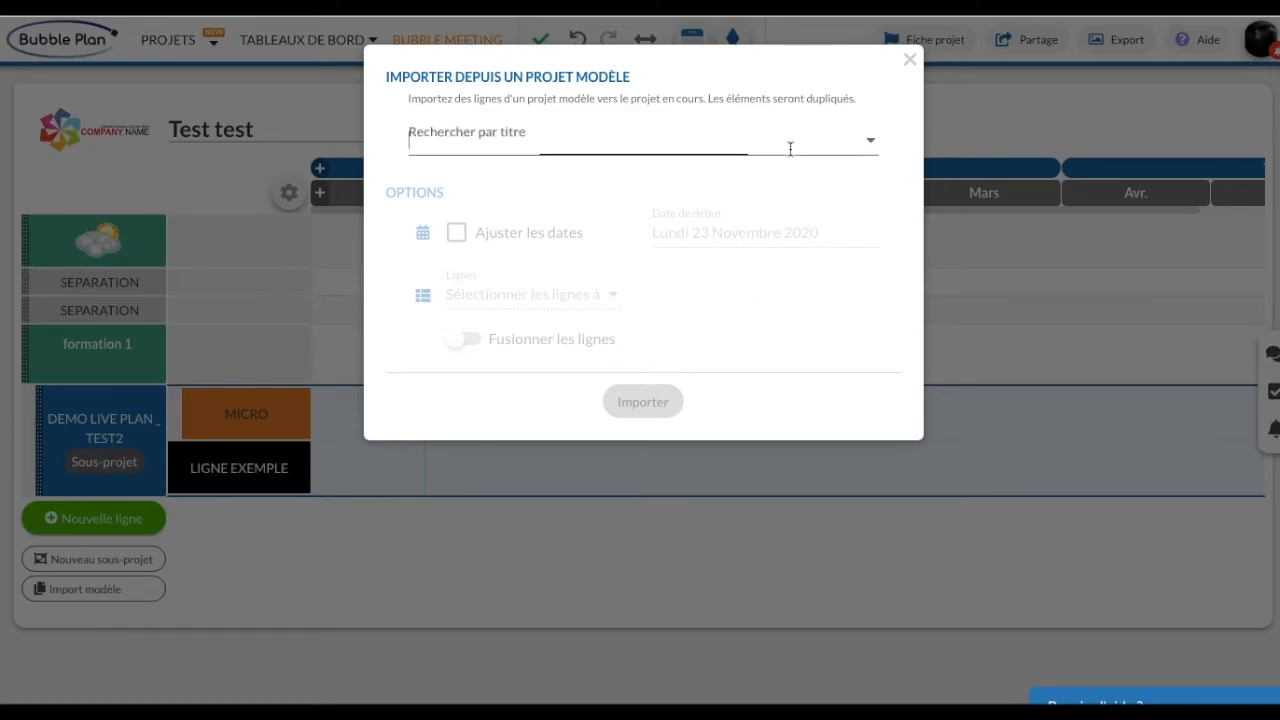
scroll(523, 378, "down", 2)
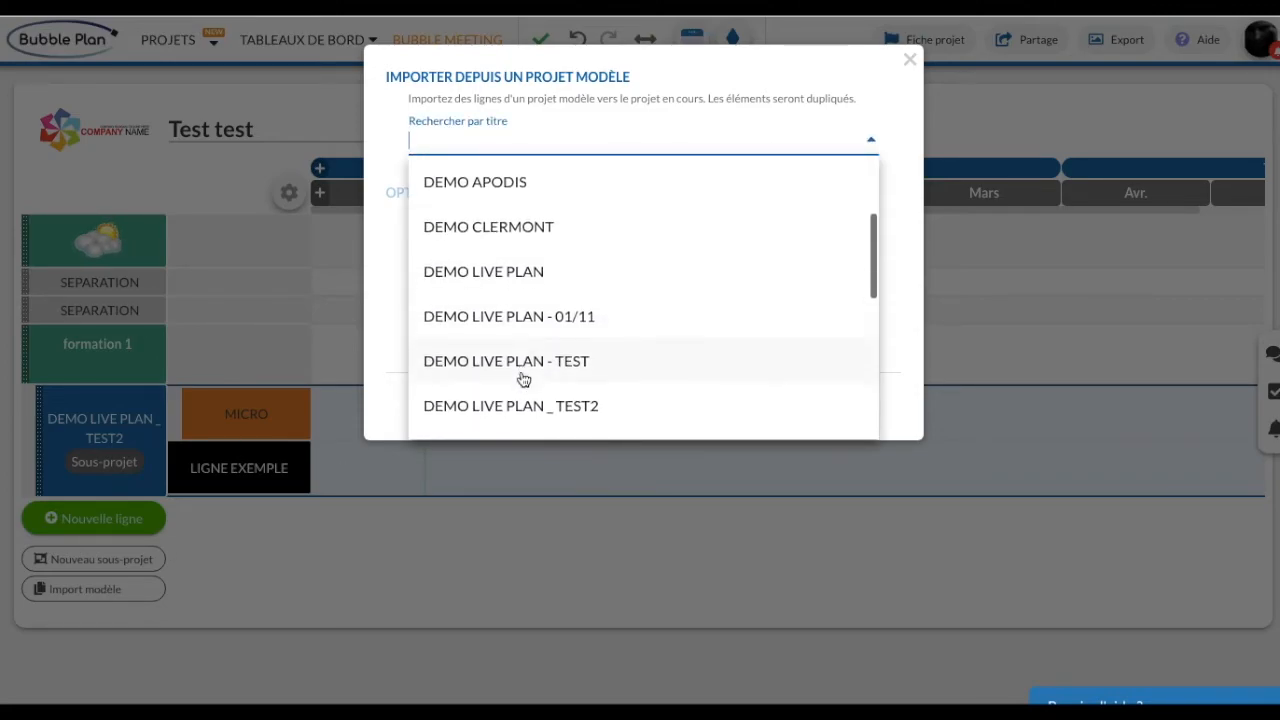
left_click(557, 292)
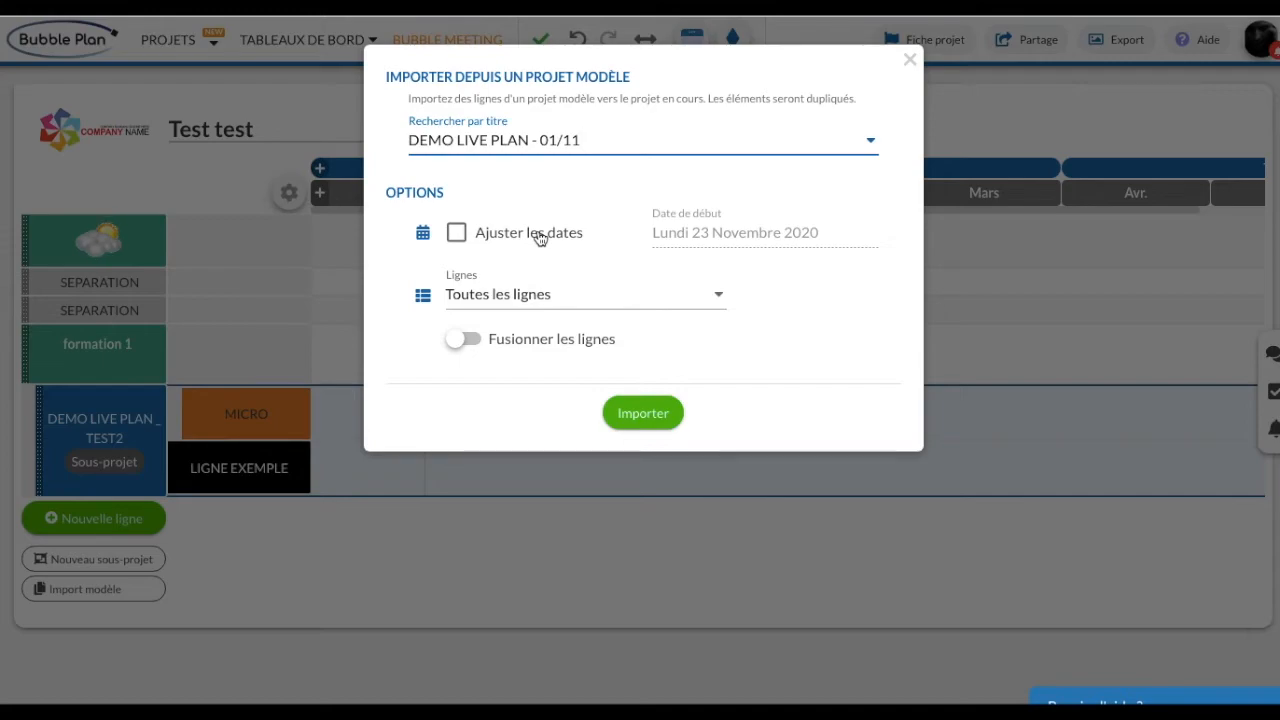
Enable date adjustment and row merging for the import, keeping all template rows selected.
left_click(456, 232)
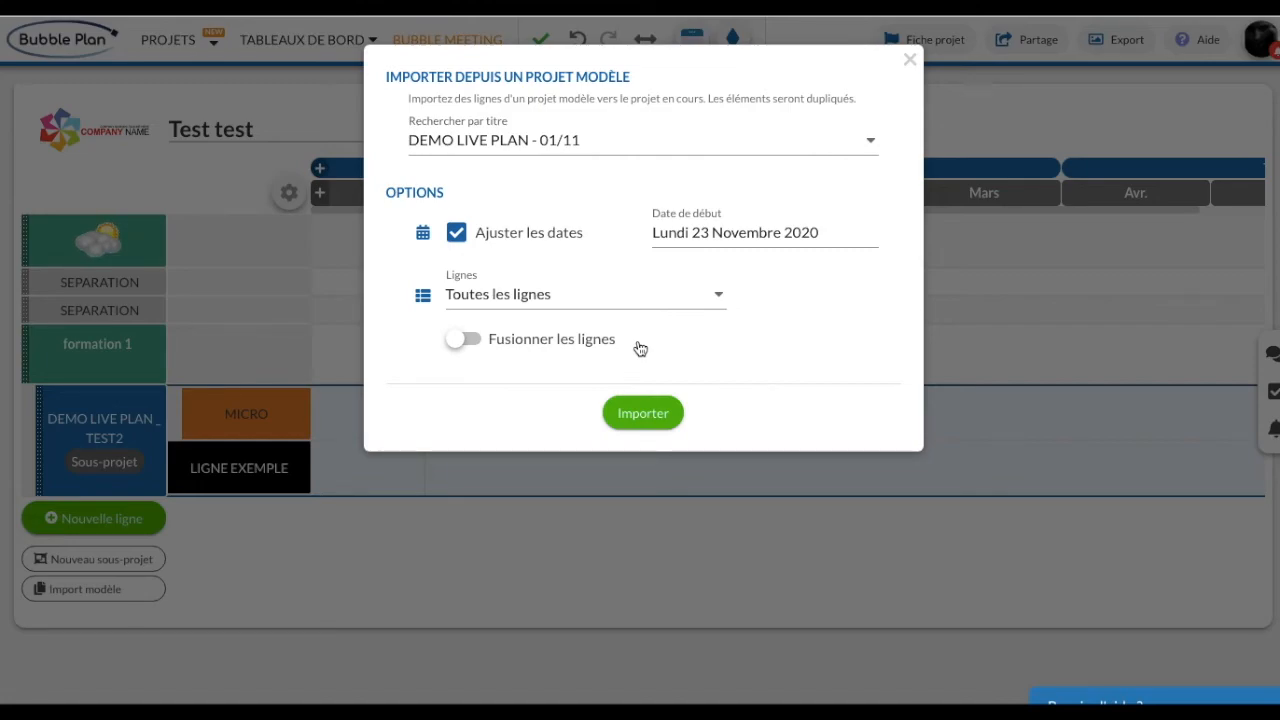
left_click(716, 296)
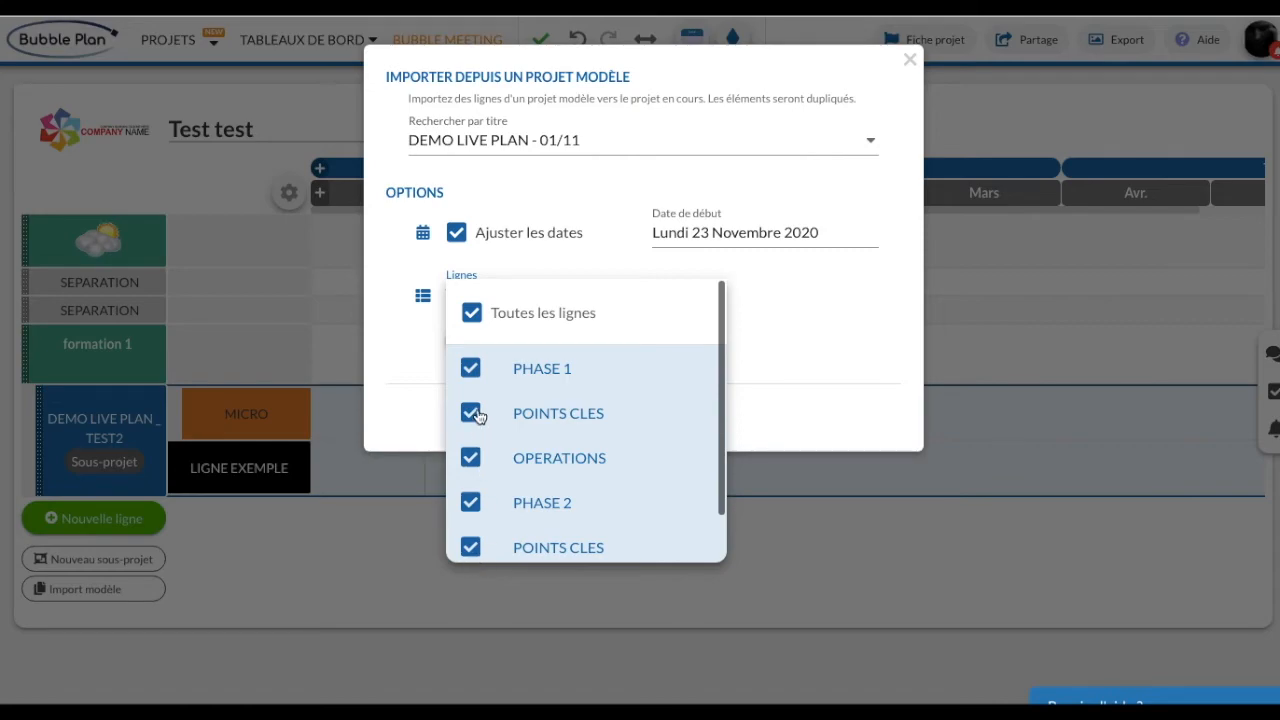
left_click(801, 339)
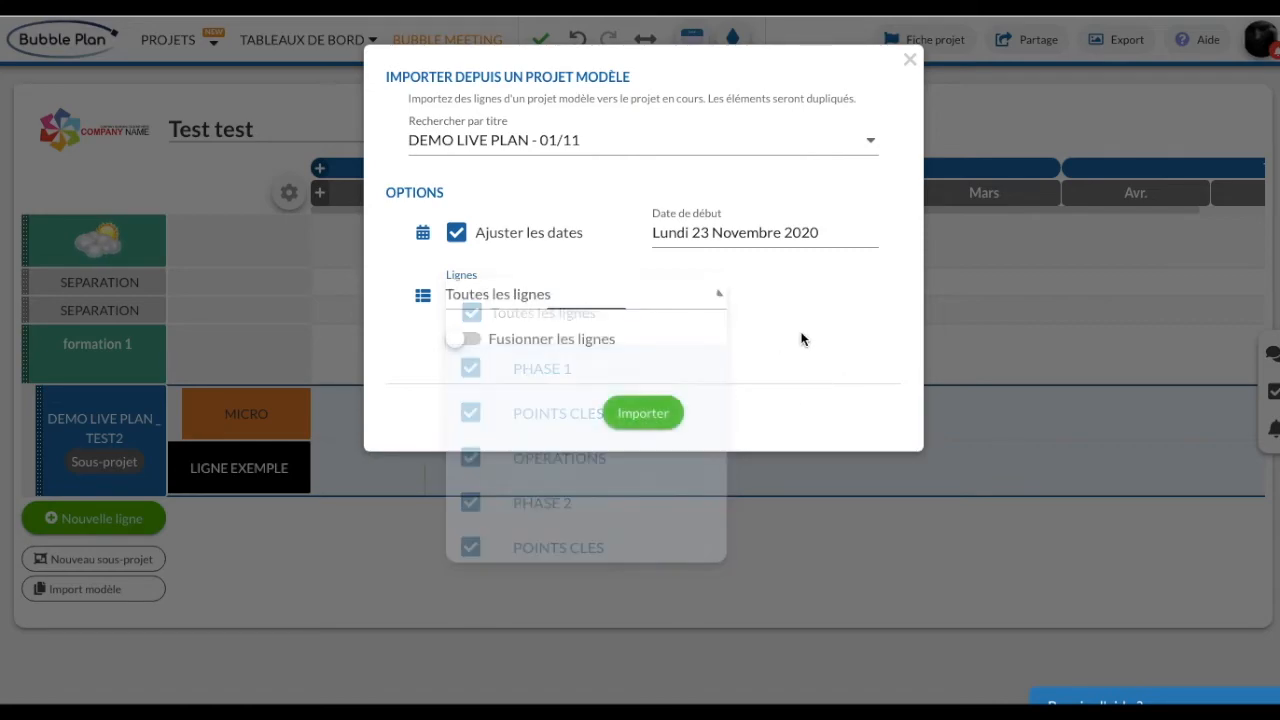
left_click(478, 347)
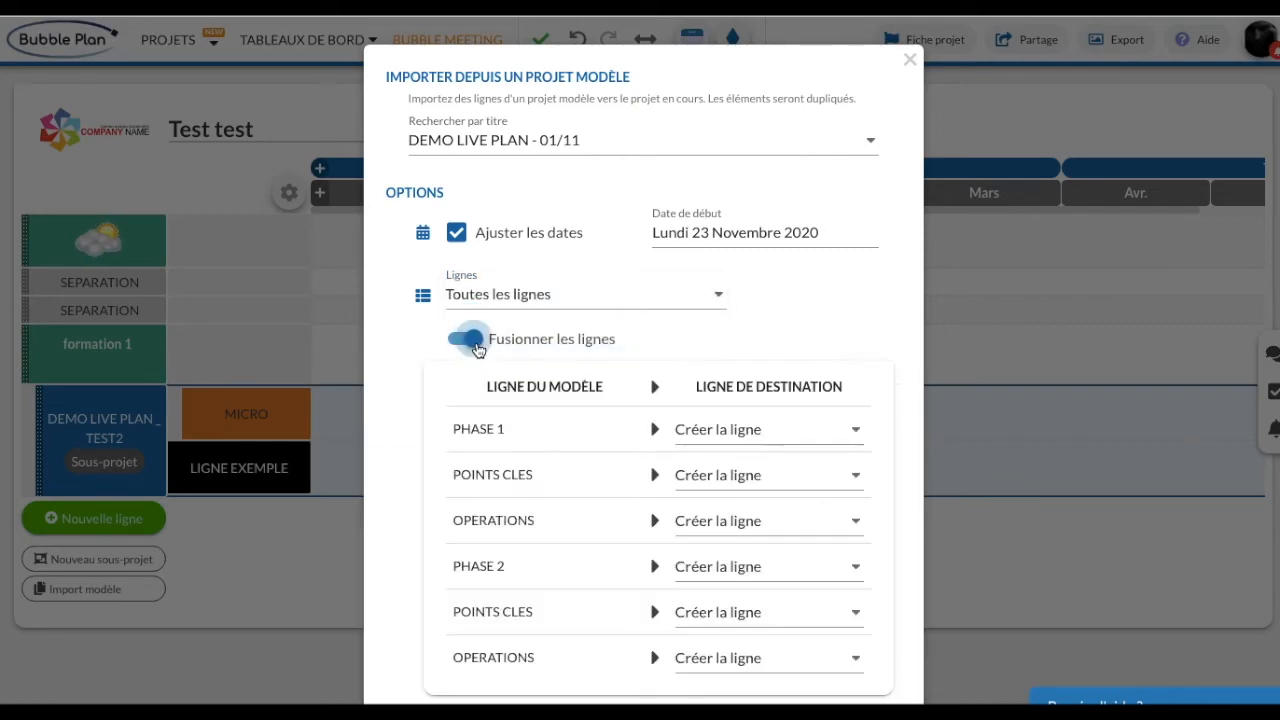
Review how the template rows map to destination rows, and close the template import without importing anything.
scroll(561, 364, "down", 2)
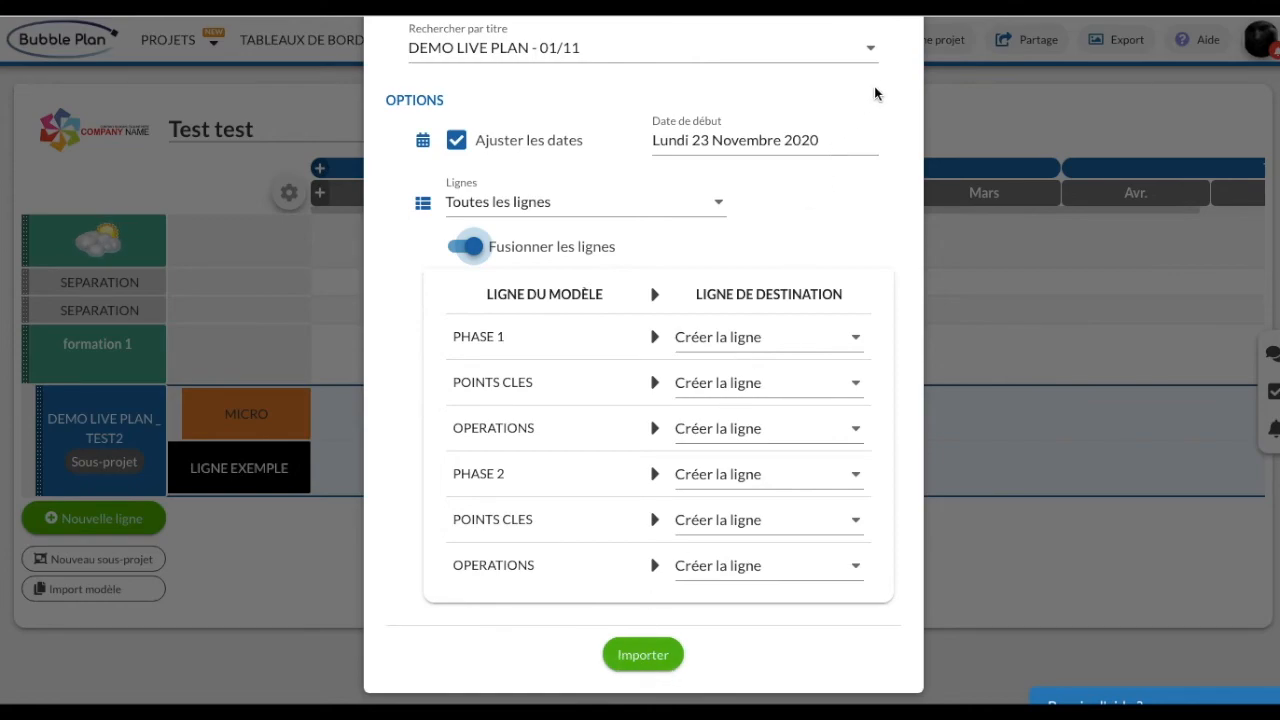
scroll(874, 88, "up", 1)
scroll(874, 88, "up", 1)
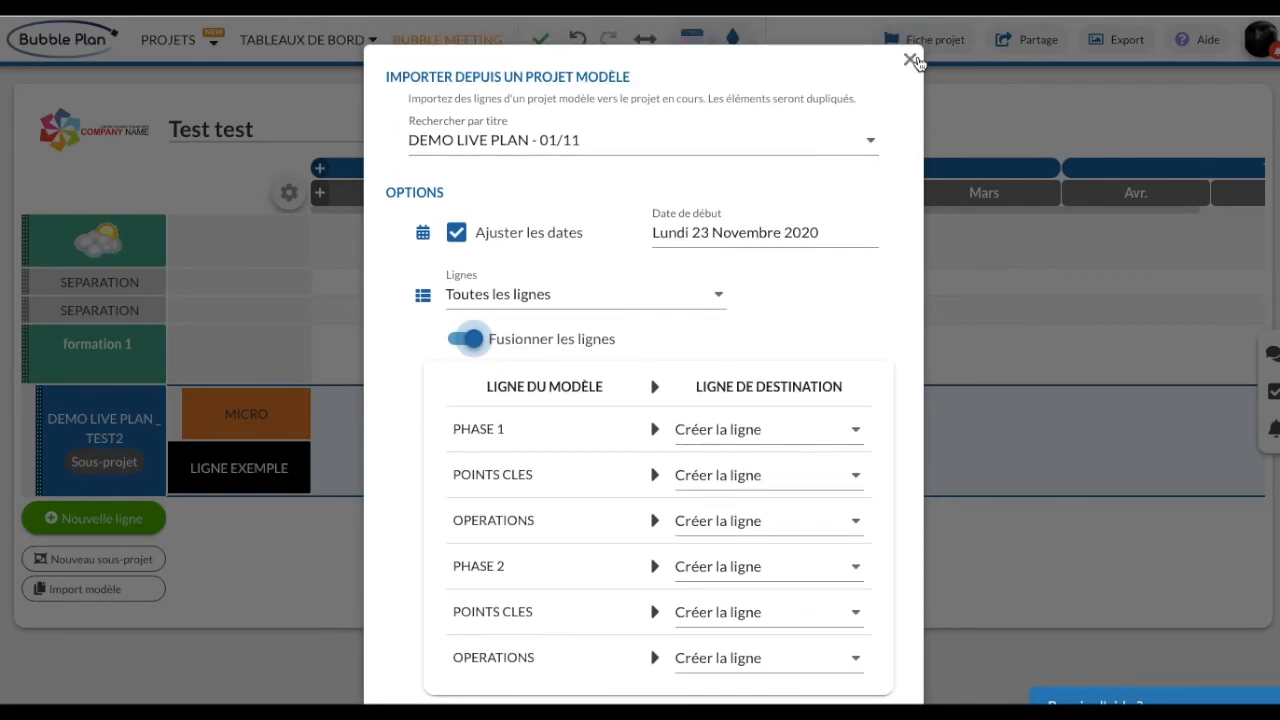
left_click(910, 60)
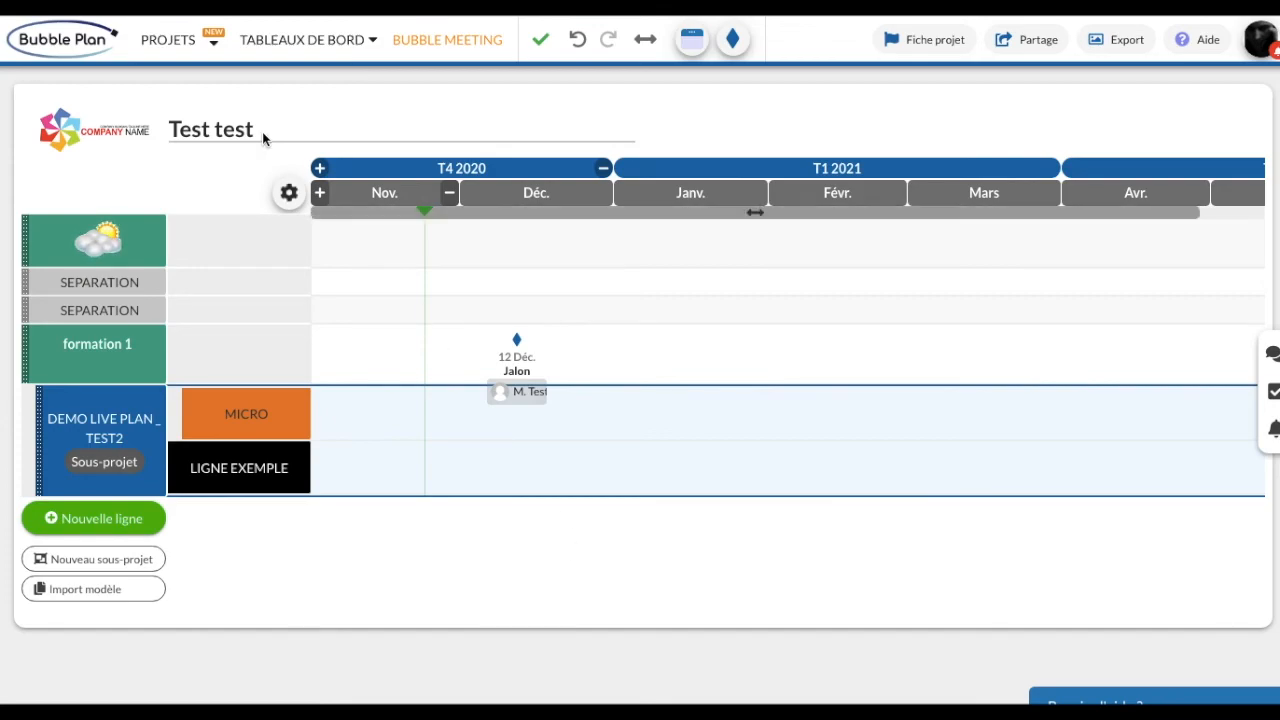
Start creating another project and, in its advanced options, set the template to "A partir du projet existant".
left_click(171, 42)
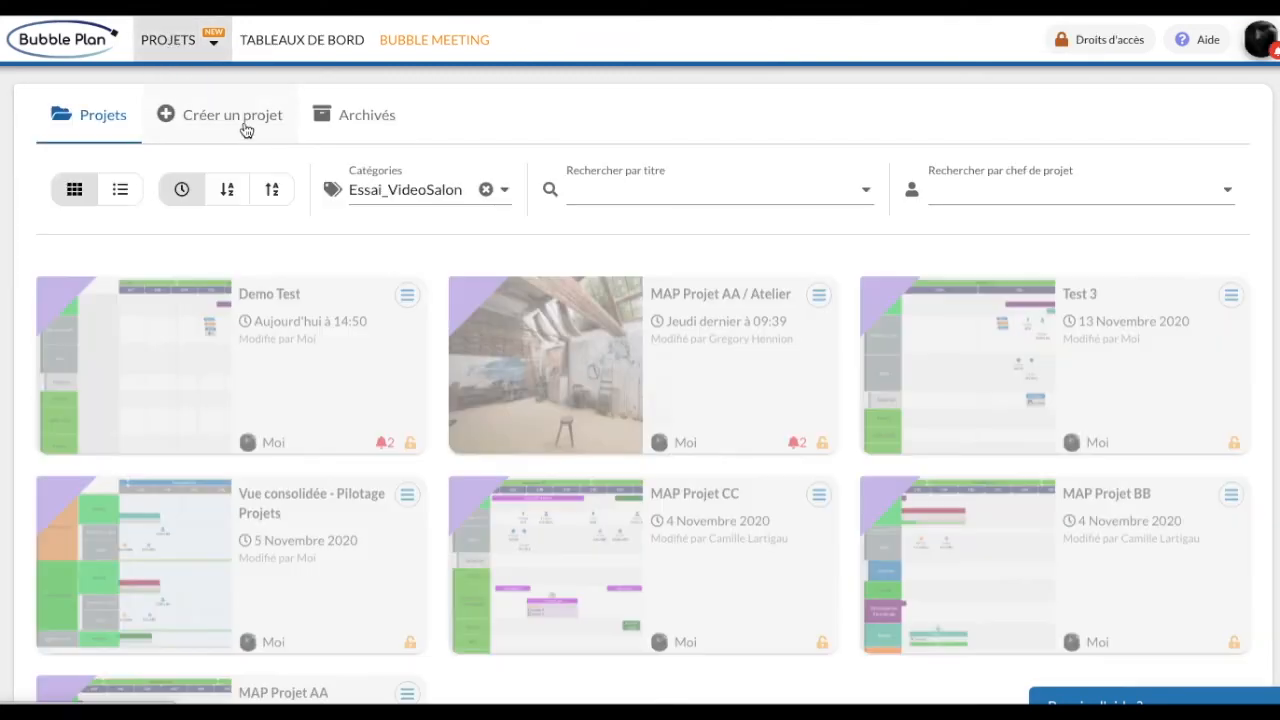
left_click(246, 130)
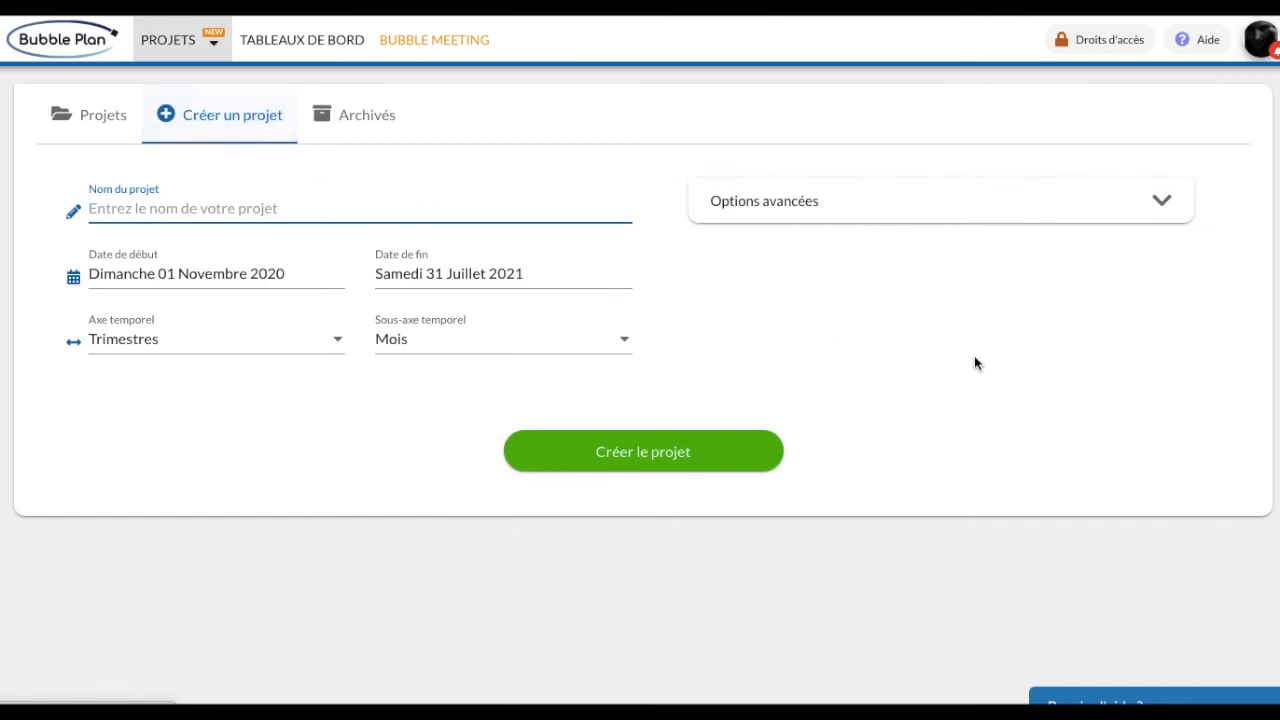
left_click(1088, 203)
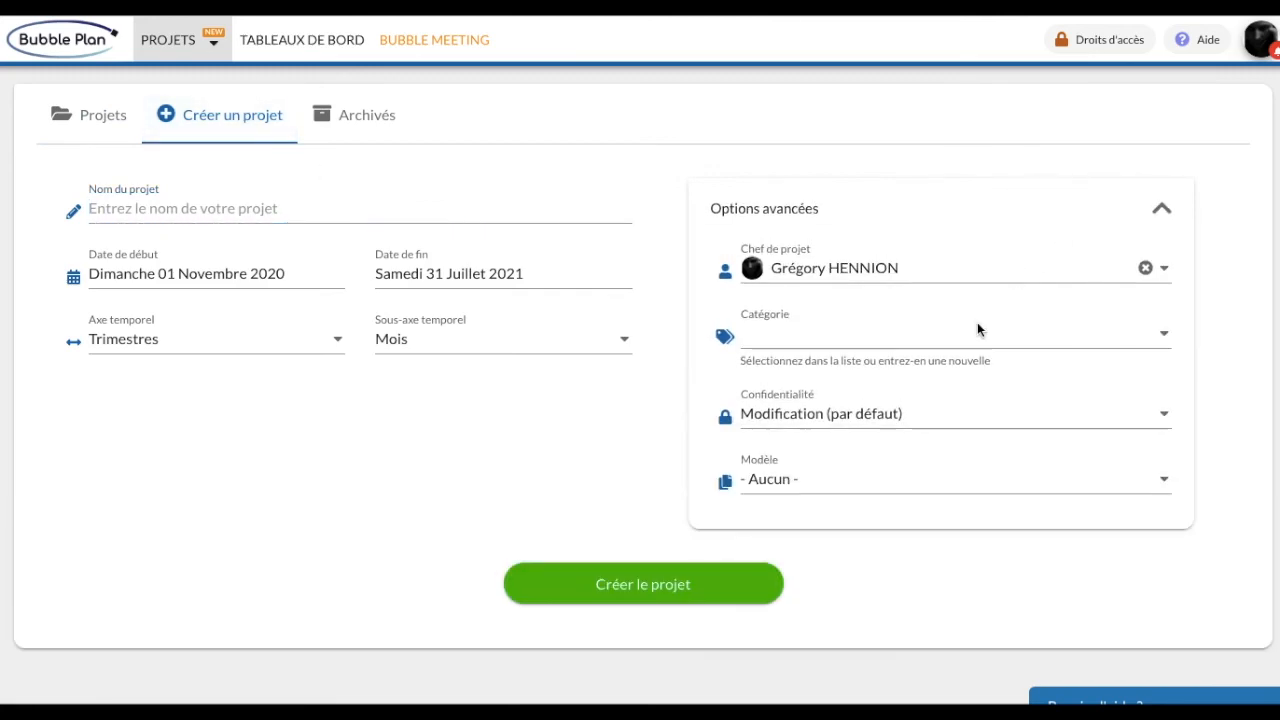
left_click(807, 481)
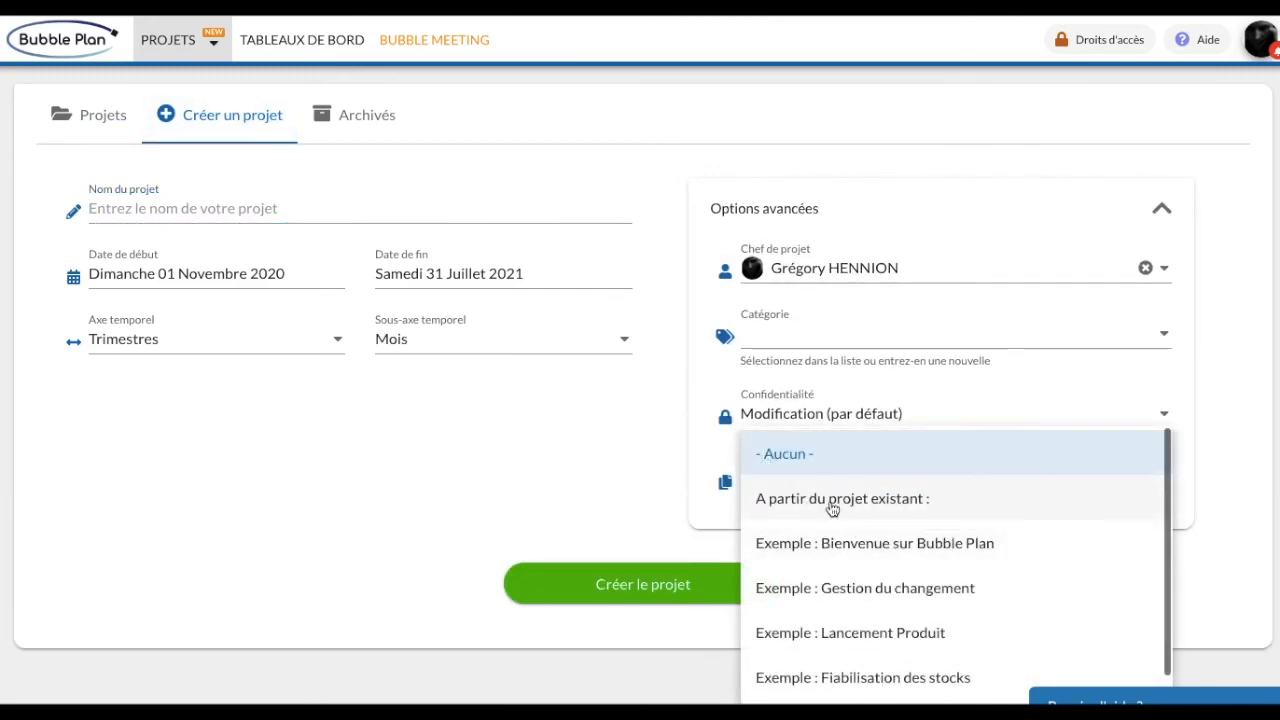
left_click(828, 500)
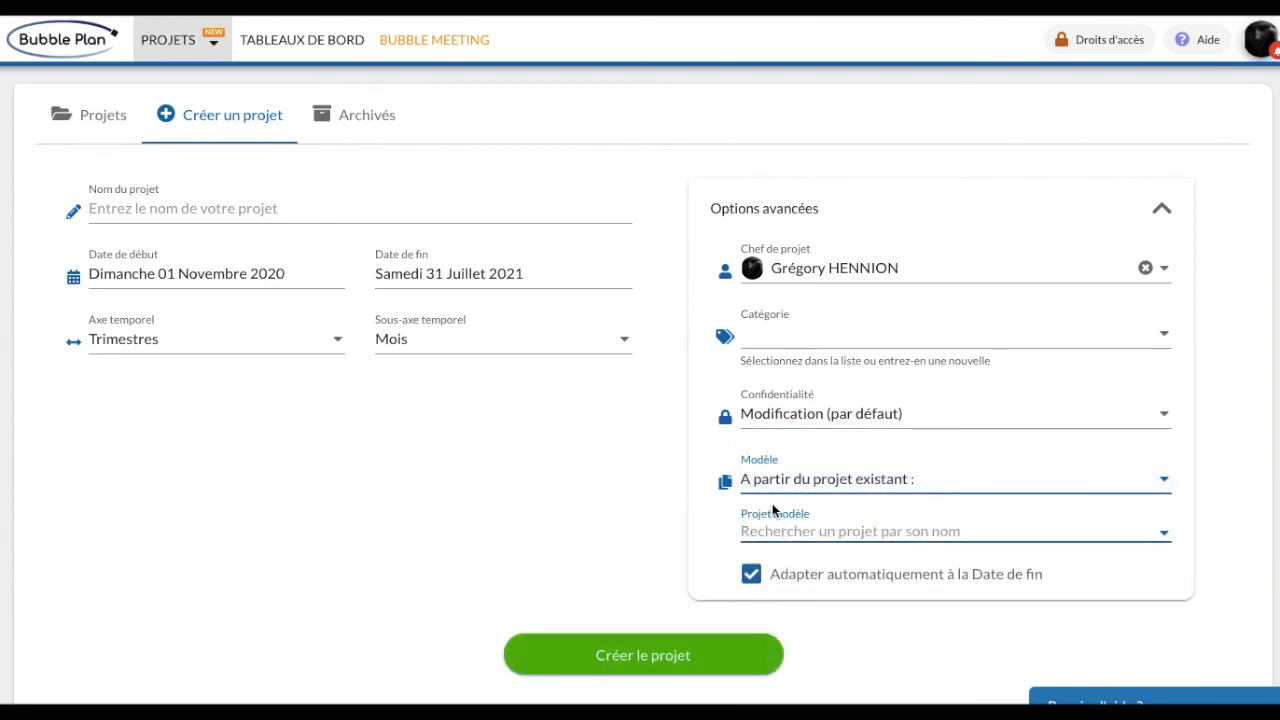